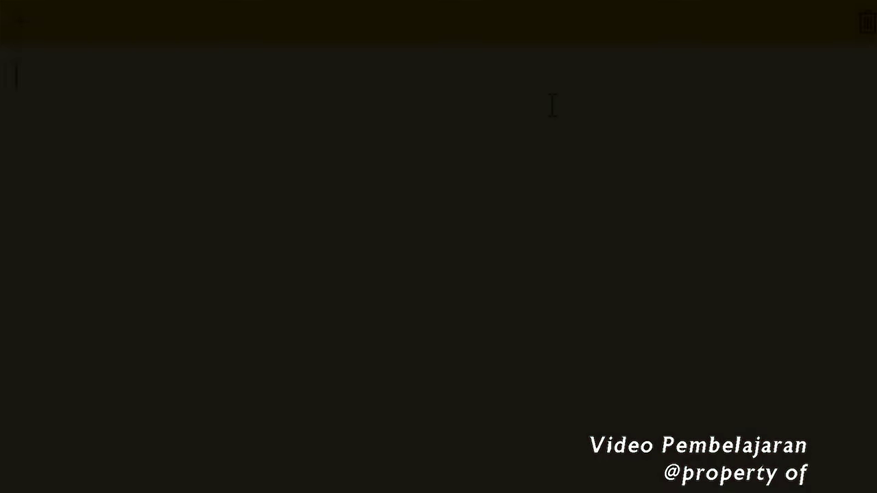
# Type the title 'TUTORIAL CARA MEMBUAT SPANDUK/BANNER DI MS. WORD' and an intro paragraph about the 1:3 banner size
pyautogui.write('TUTORIAL CARA MEMBUAT SPANDUK/BANNER')
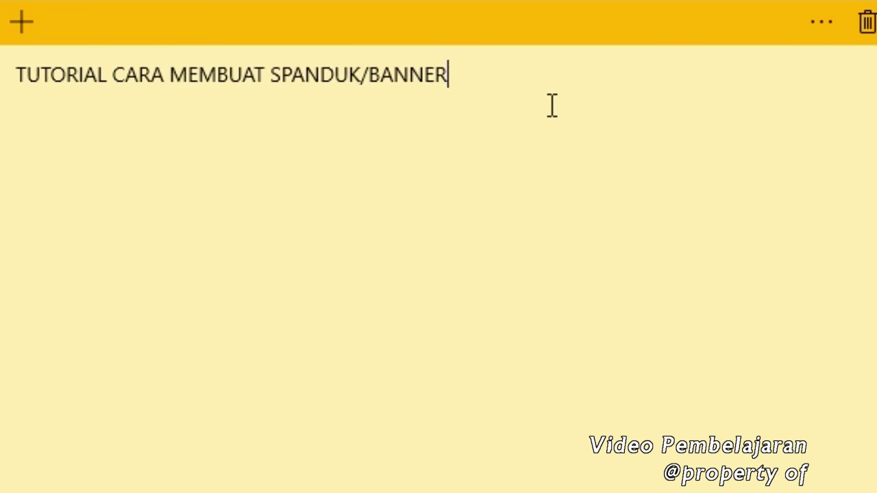
pyautogui.write(' DI MS. WORD')
pyautogui.press('Return')
pyautogui.press('Return')
pyautogui.write('lam tutorial')
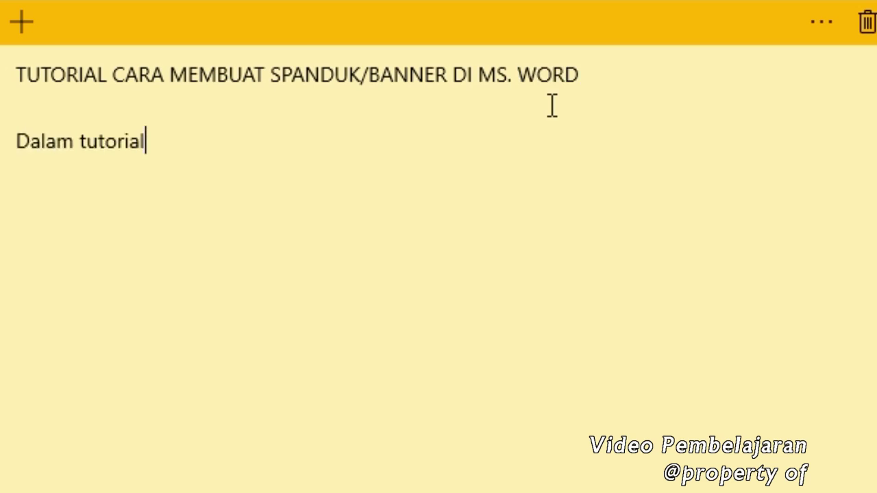
pyautogui.write(' ini kita akan membuat spanduk ukuran 1:3')
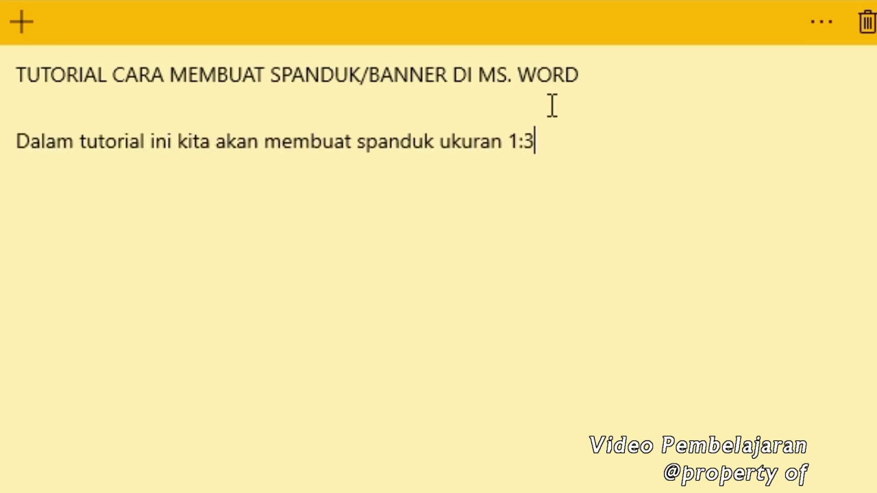
pyautogui.write(' ,yang artinya ')
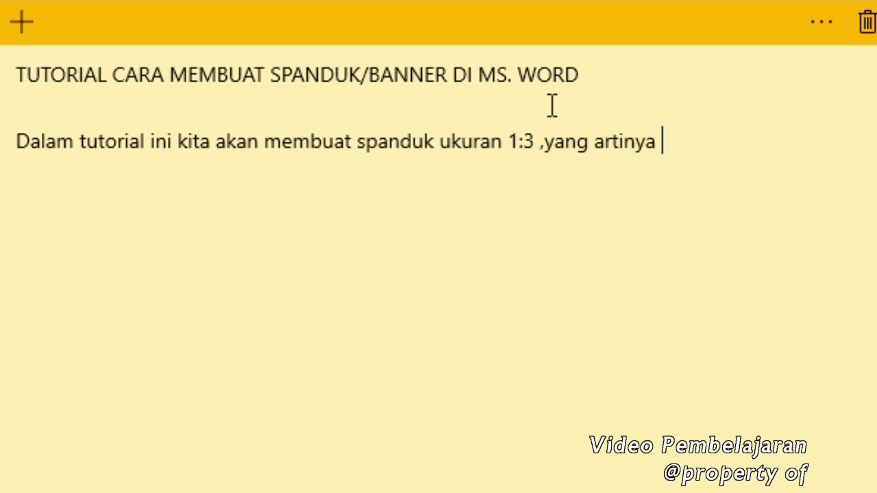
pyautogui.write('spanduk ini dapat dicetak dengan ukuran 1M x 3M atau 2')
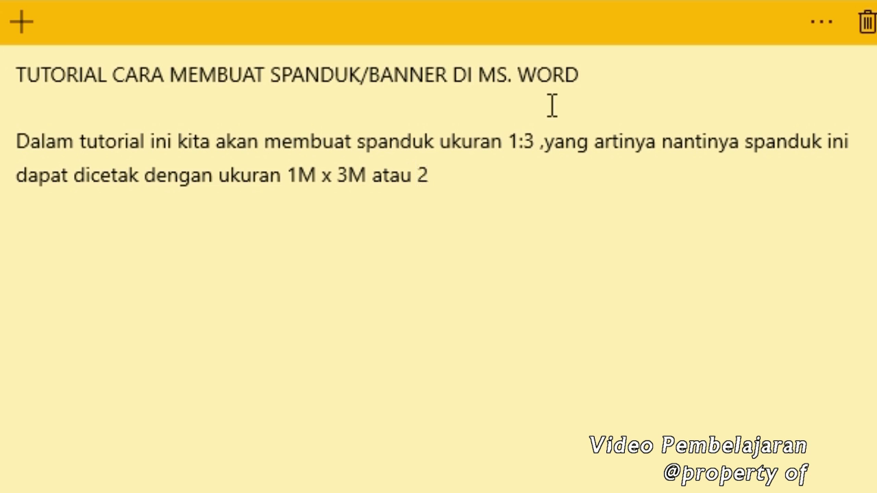
pyautogui.write('angkah:')
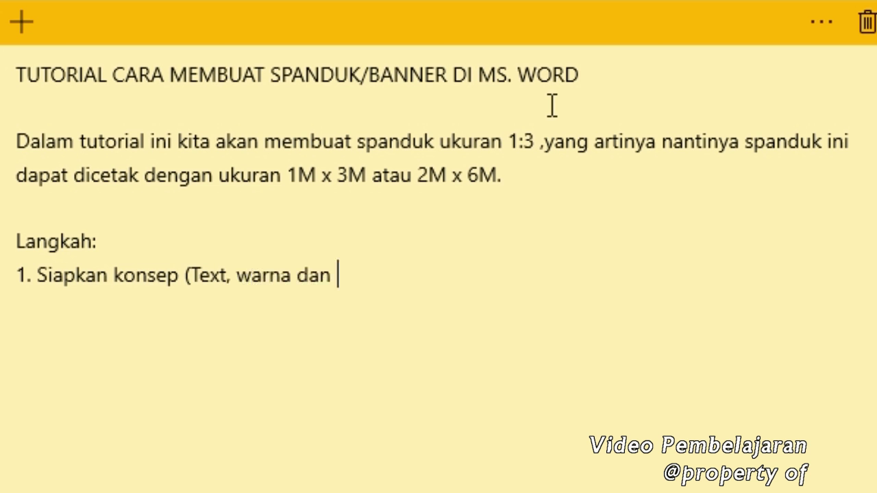
pyautogui.write('gambar) untuk spanduk')
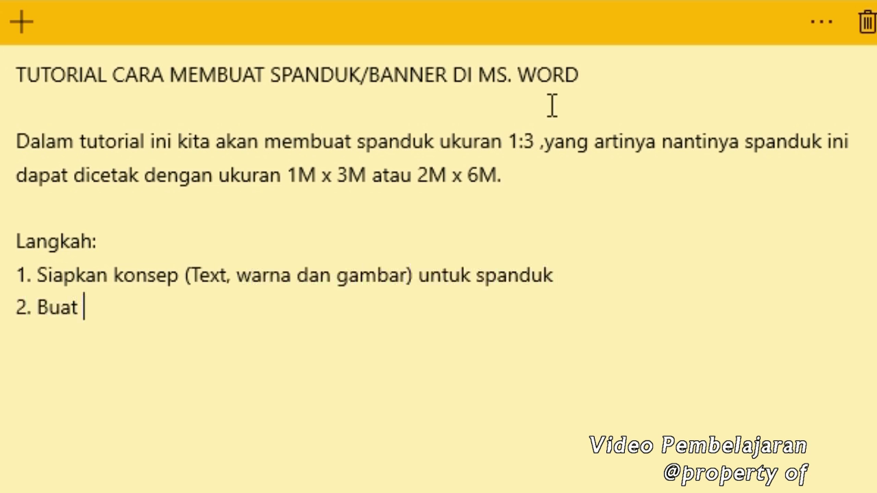
pyautogui.write('ru pada Ms. Word dengan ukuran 15cm x 45cm')
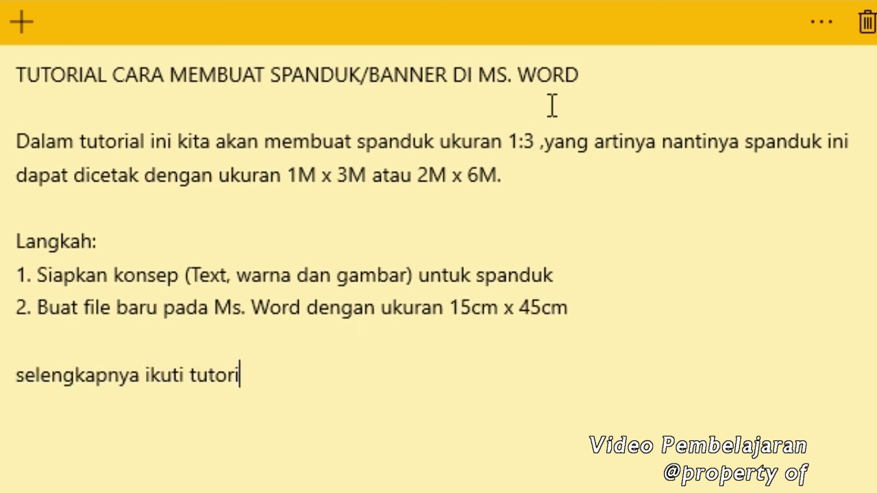
pyautogui.write('al berikut ...')
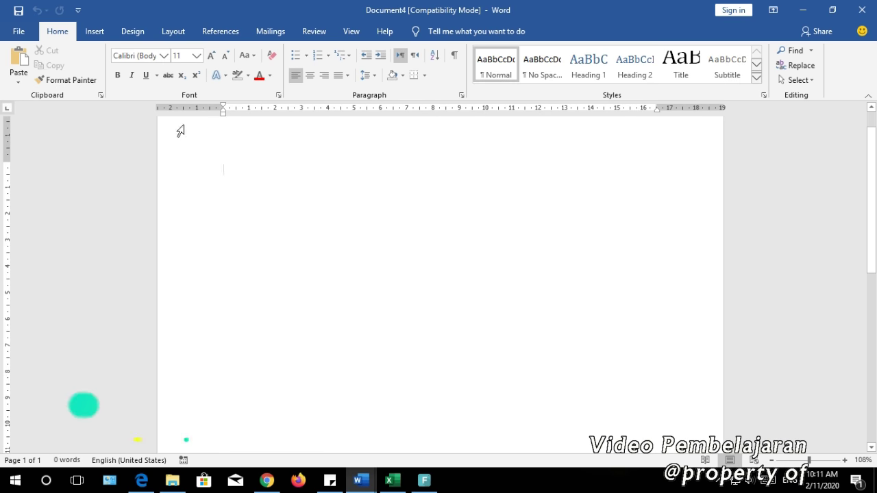
# Set a custom 45 × 15 cm paper size and let Word fix the out-of-range margins
pyautogui.click(172, 33)
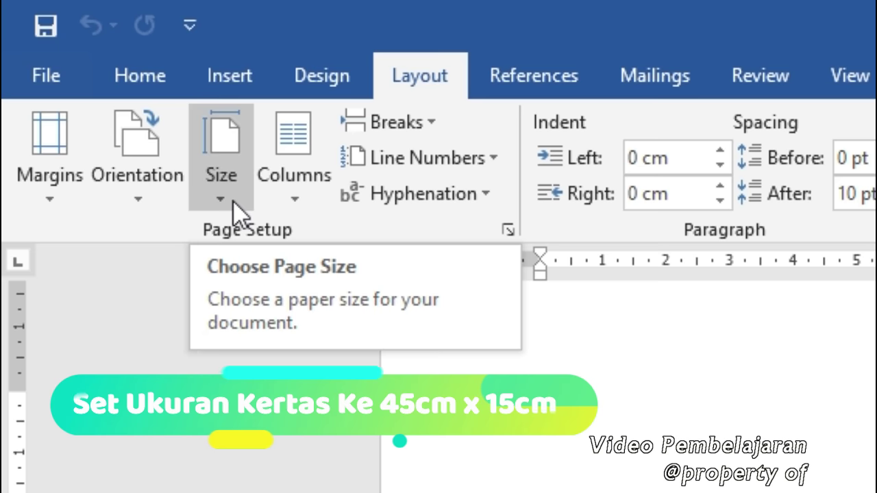
pyautogui.click(233, 201)
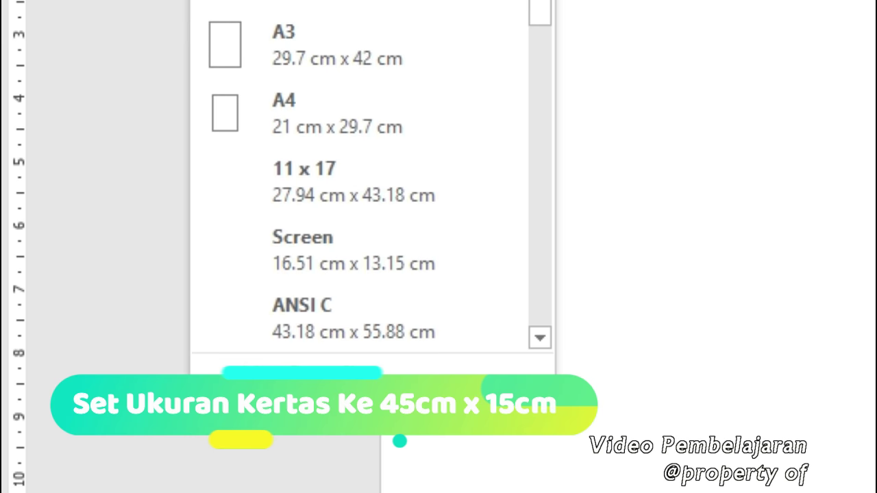
pyautogui.click(288, 363)
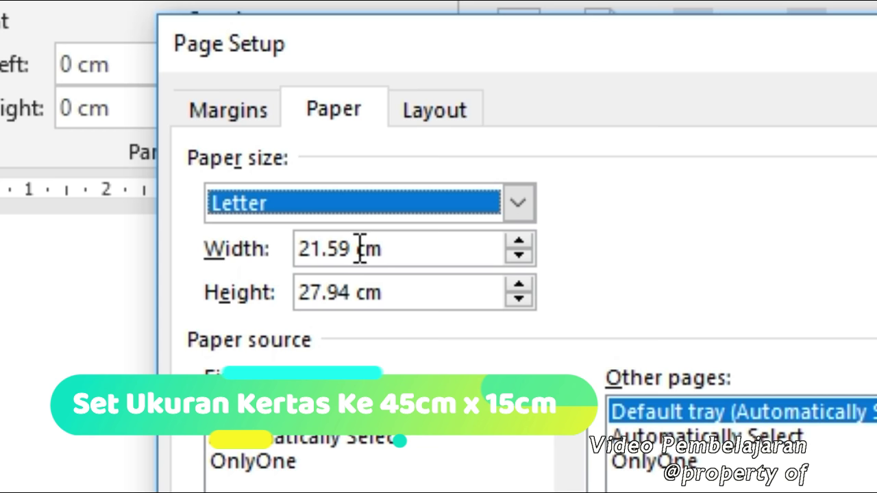
pyautogui.moveTo(360, 249); pyautogui.dragTo(153, 275)
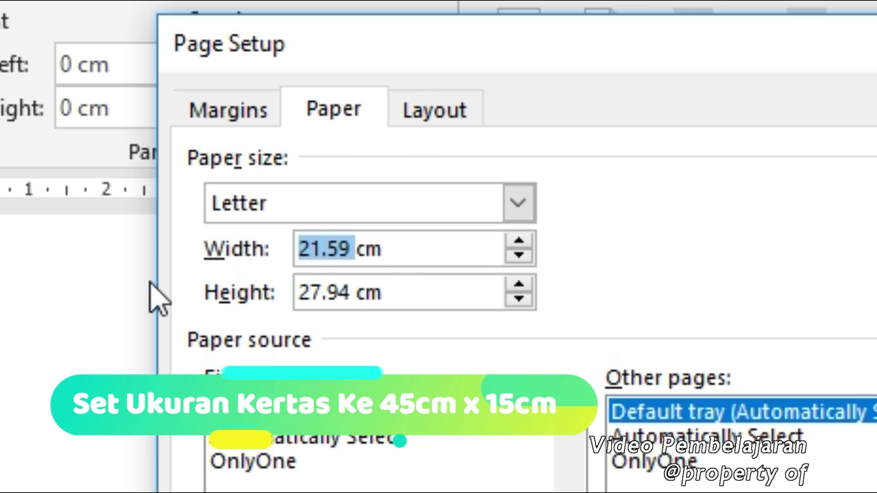
pyautogui.write('45')
pyautogui.moveTo(355, 294); pyautogui.dragTo(228, 295)
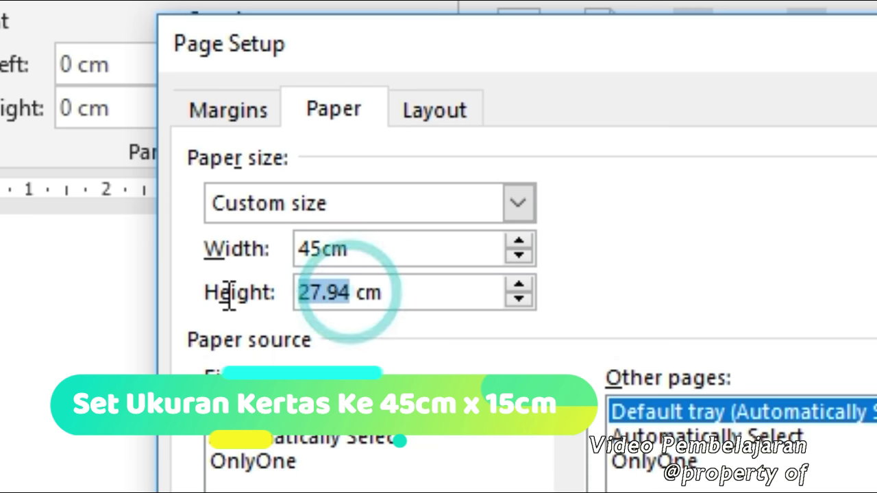
pyautogui.write('15')
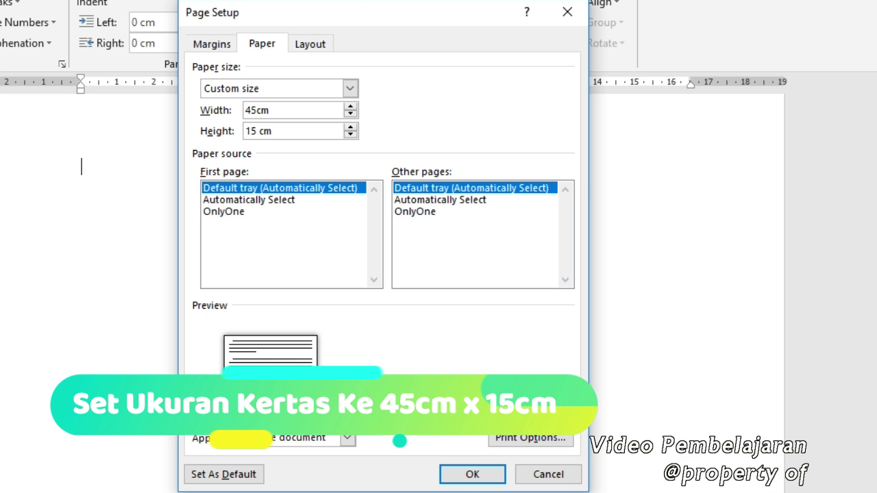
pyautogui.click(457, 474)
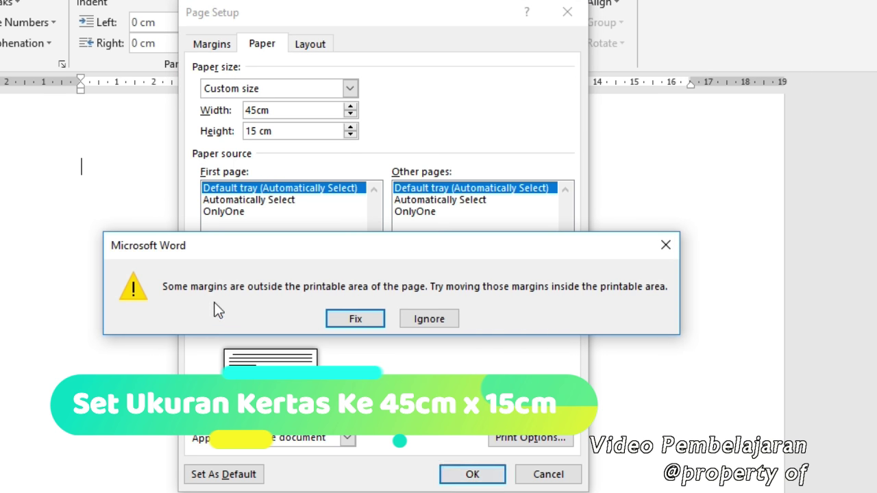
pyautogui.click(361, 322)
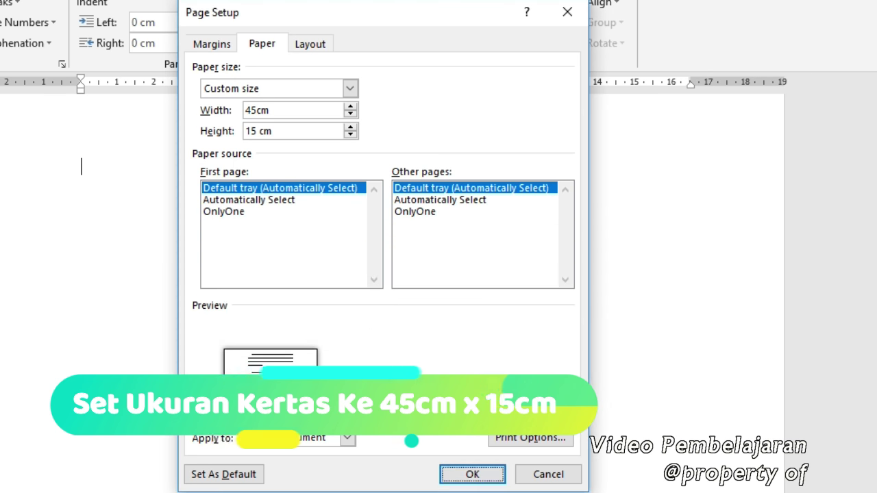
pyautogui.click(488, 472)
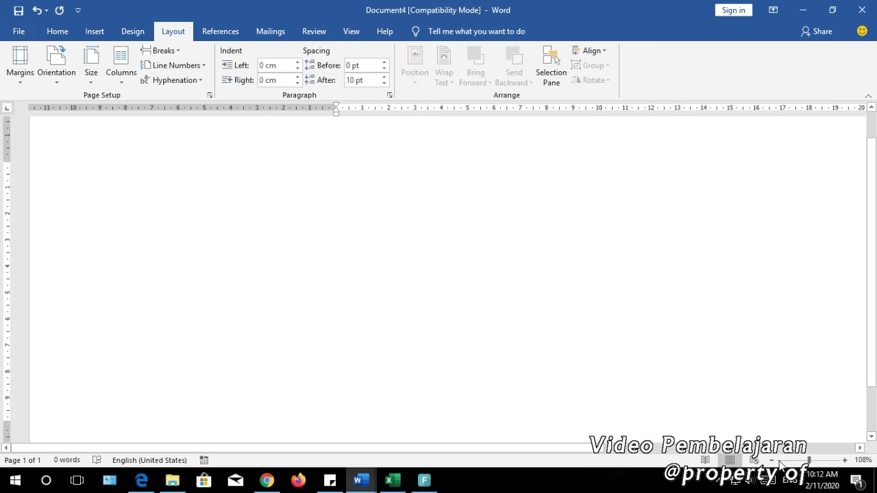
# Zoom out, apply Narrow margins, and open the page header for editing
pyautogui.click(772, 460)
pyautogui.click(772, 461)
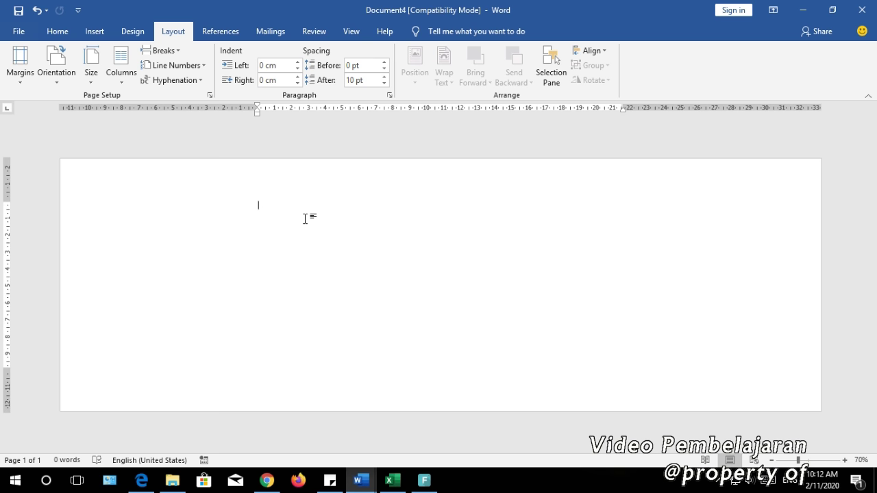
pyautogui.click(19, 82)
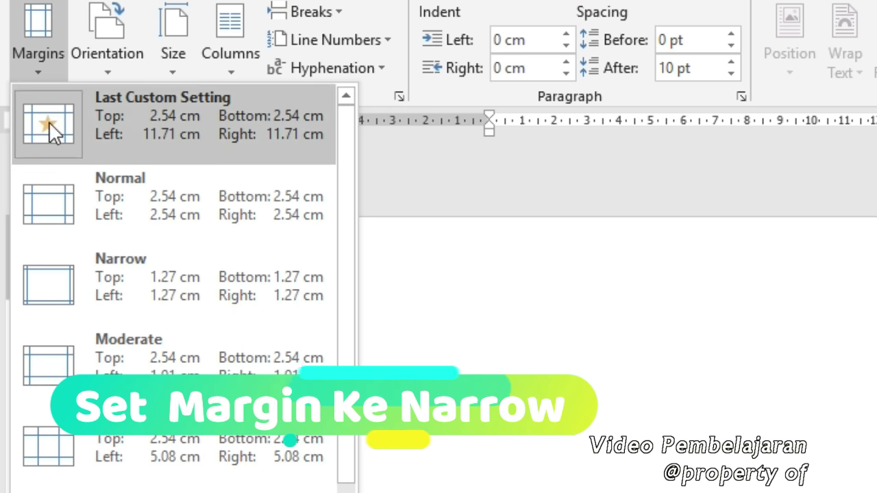
pyautogui.click(69, 278)
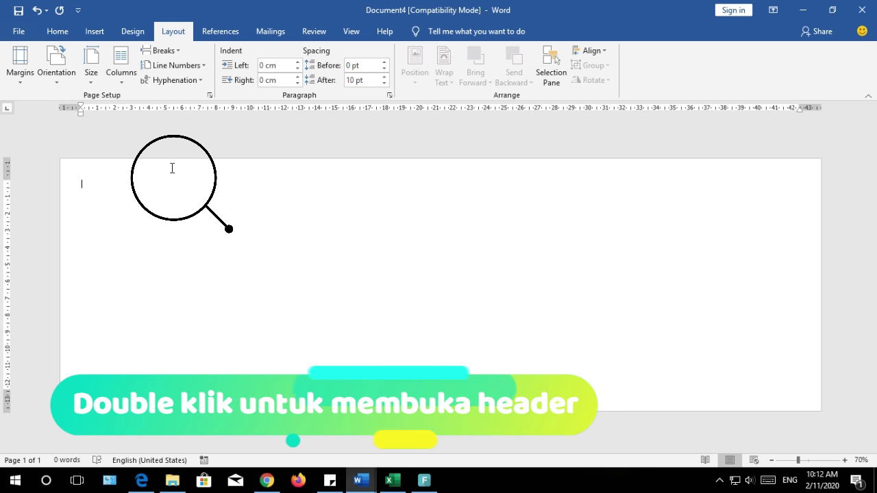
pyautogui.doubleClick(171, 167)
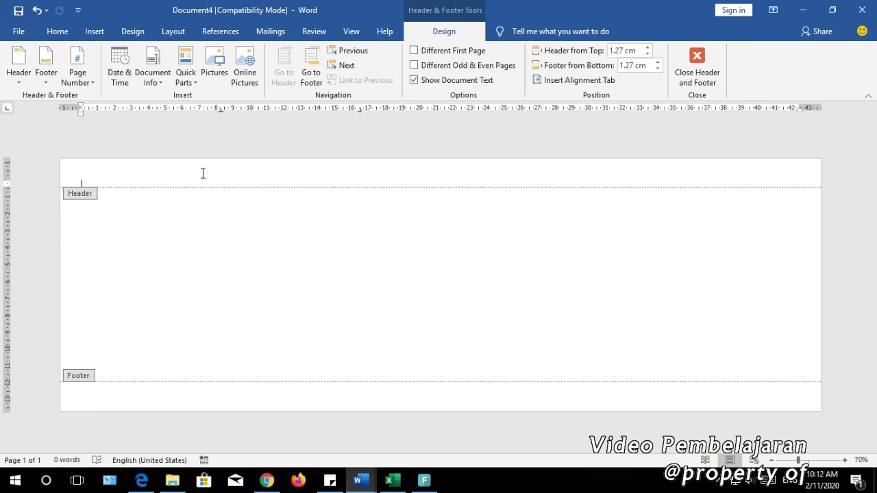
pyautogui.click(96, 32)
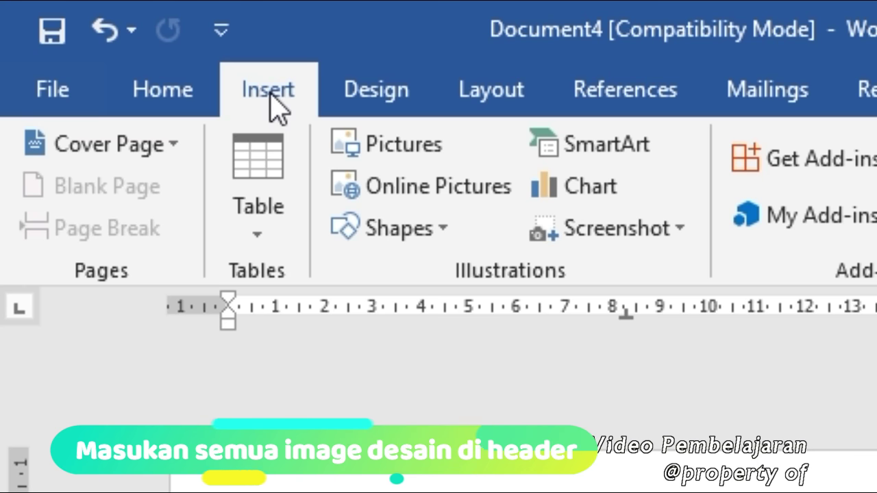
# Insert the logo into the header, shrink it to 3.49 cm, set it in front of text and centre it
pyautogui.click(398, 148)
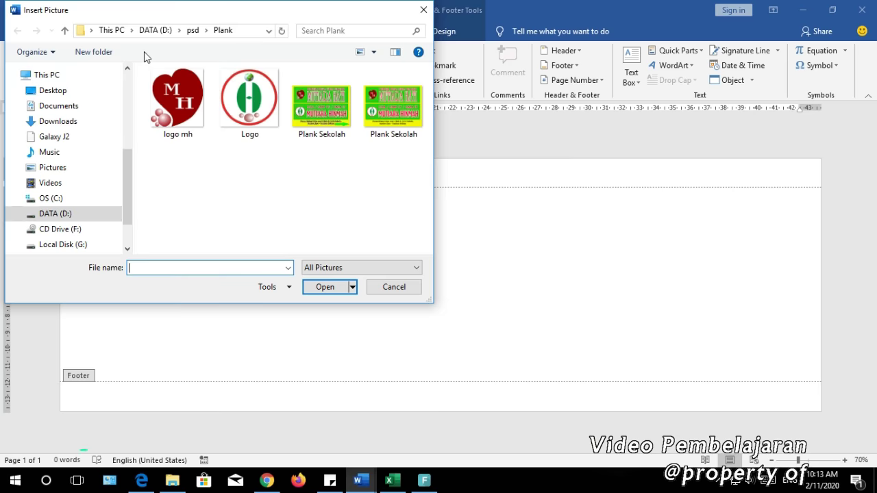
pyautogui.doubleClick(243, 101)
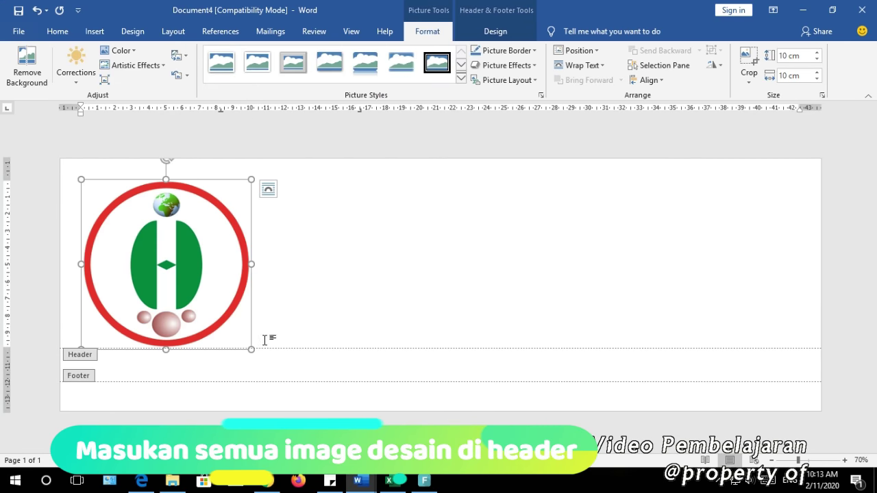
pyautogui.moveTo(251, 350); pyautogui.dragTo(141, 222)
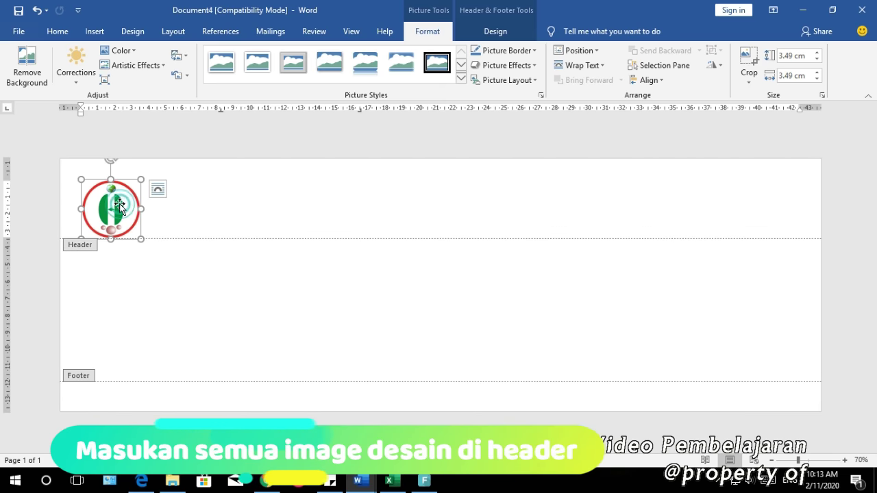
pyautogui.rightClick(121, 206)
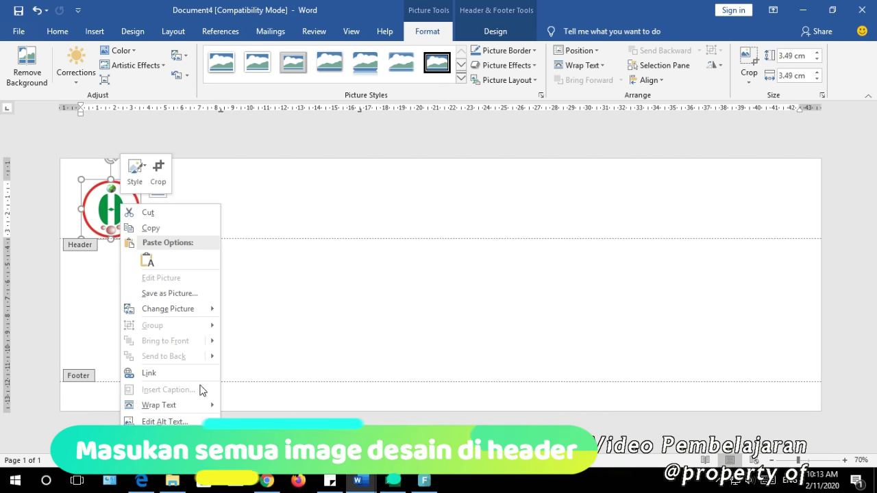
pyautogui.moveTo(165, 405)
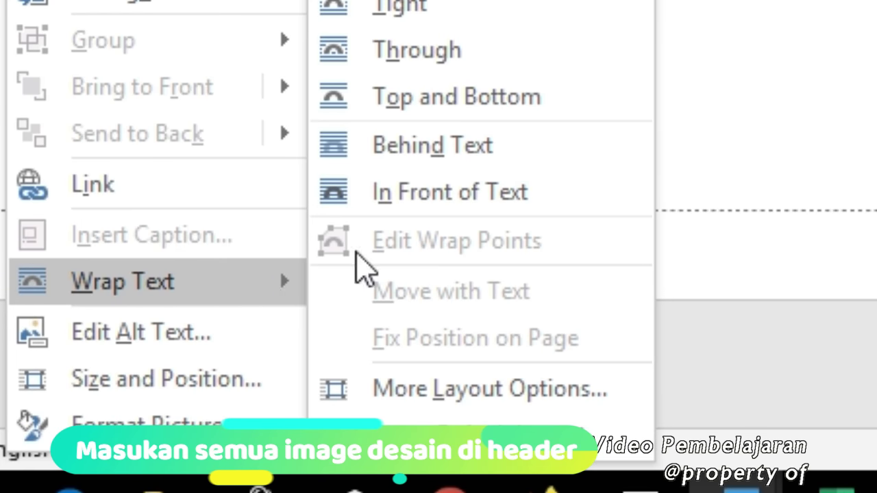
pyautogui.click(416, 198)
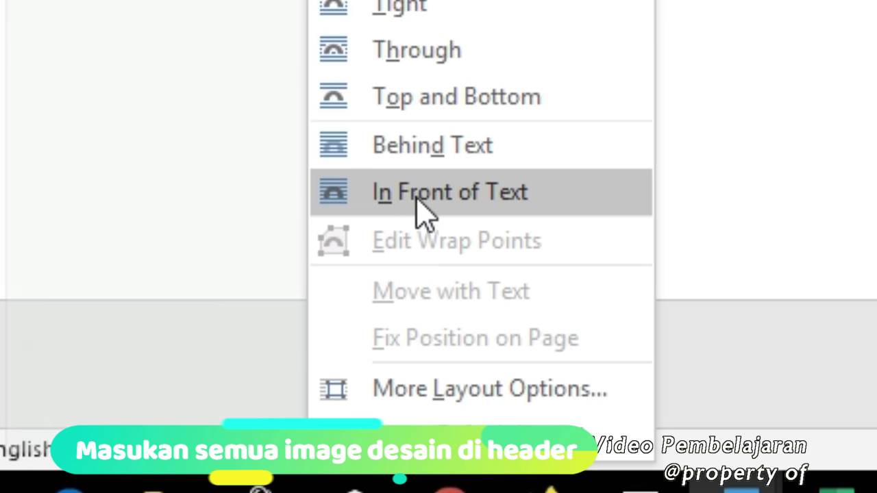
pyautogui.click(416, 202)
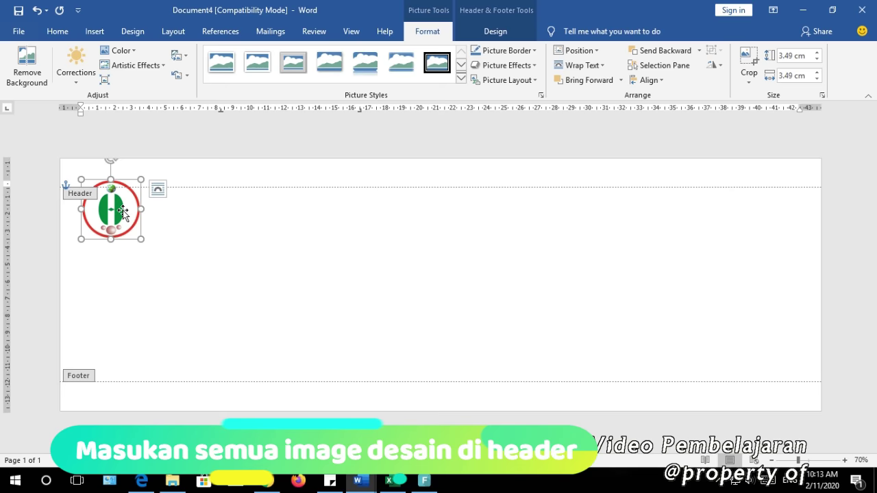
pyautogui.moveTo(139, 206)
pyautogui.mouseDown()
pyautogui.moveTo(429, 221)
pyautogui.moveTo(468, 209)
pyautogui.mouseUp()
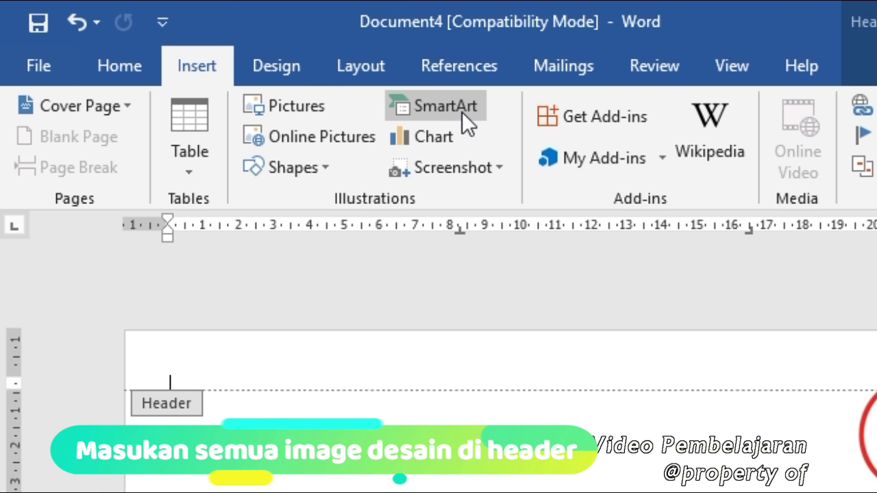
# Insert a Gear cycle SmartArt diagram into the header
pyautogui.click(462, 112)
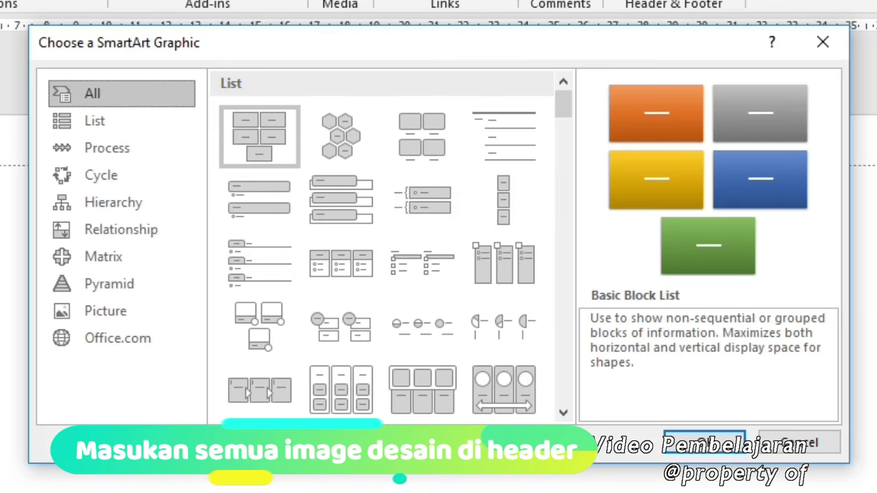
pyautogui.click(100, 177)
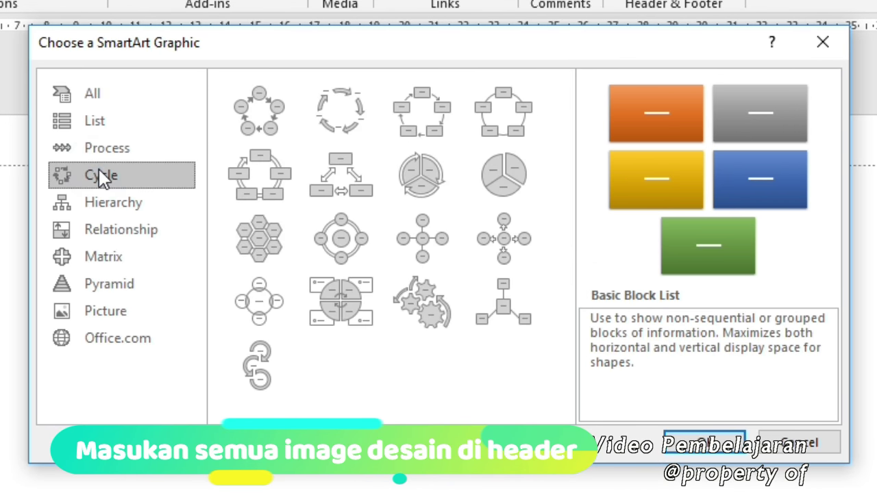
pyautogui.click(416, 312)
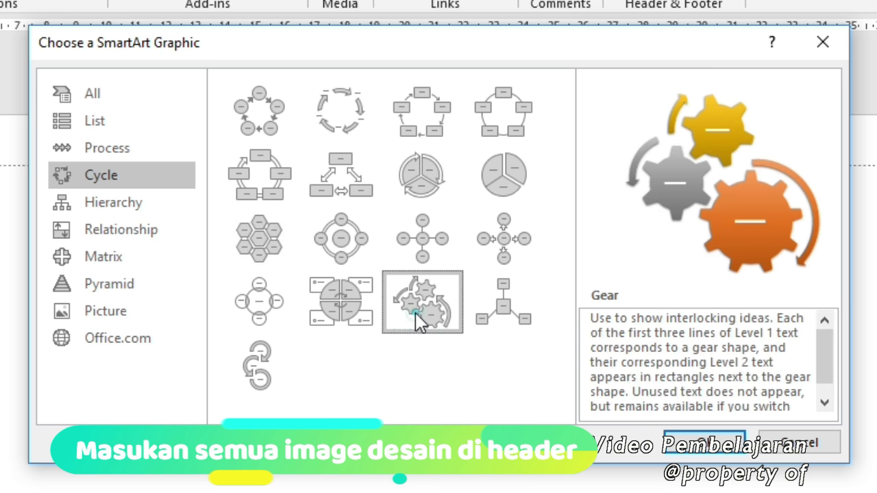
pyautogui.click(702, 442)
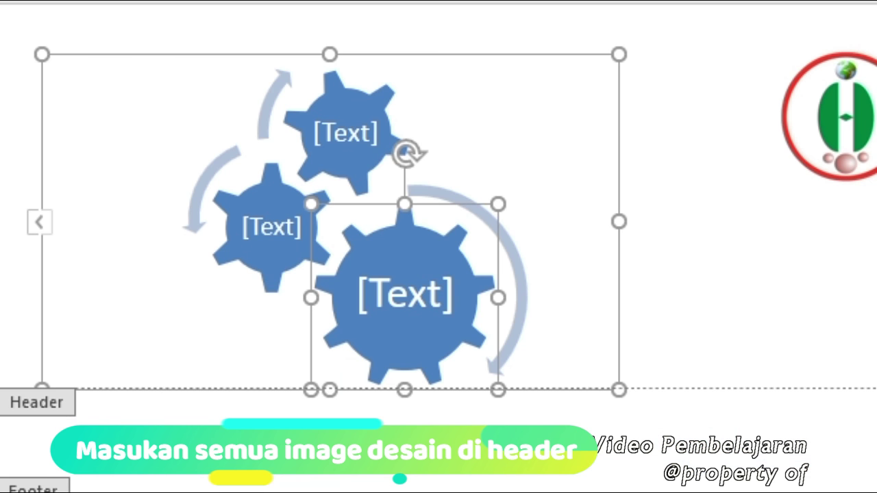
# Label the gears Beriman, Berilmu and Beramal and recolour them with Colorful Range
pyautogui.click(347, 140)
pyautogui.click(344, 140)
pyautogui.write('Beriman')
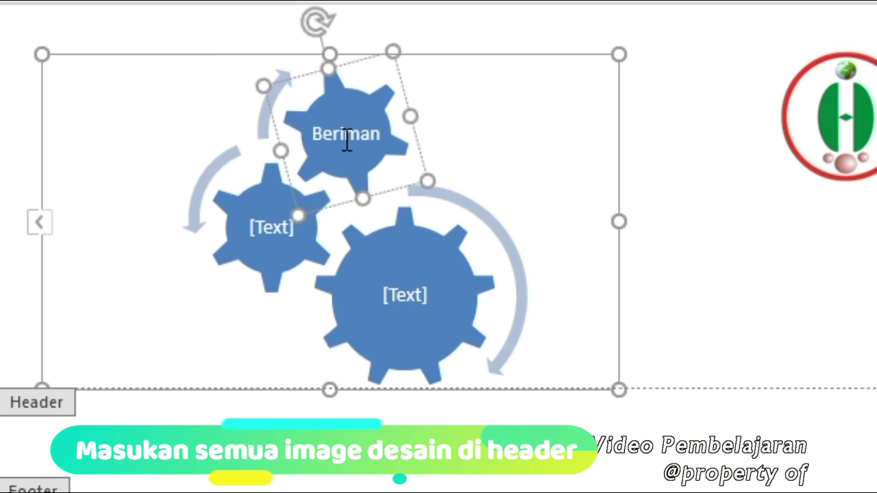
pyautogui.click(275, 224)
pyautogui.write('Berilmu')
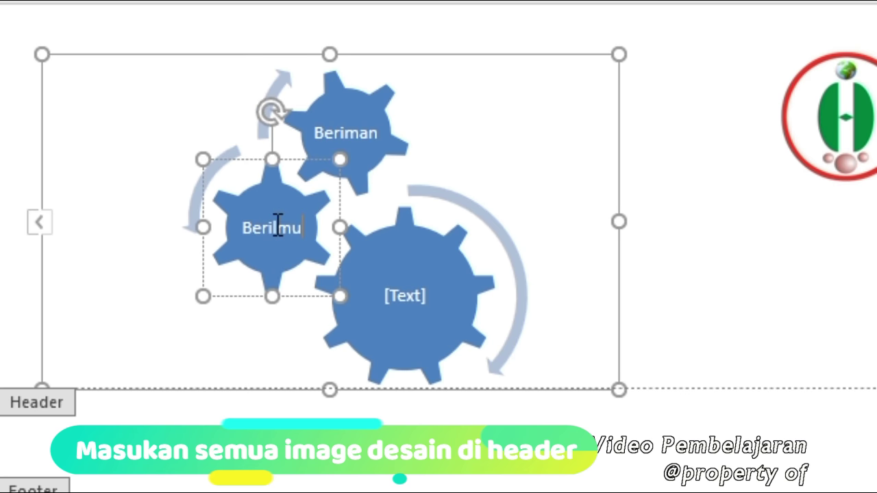
pyautogui.click(415, 296)
pyautogui.write('Beramal')
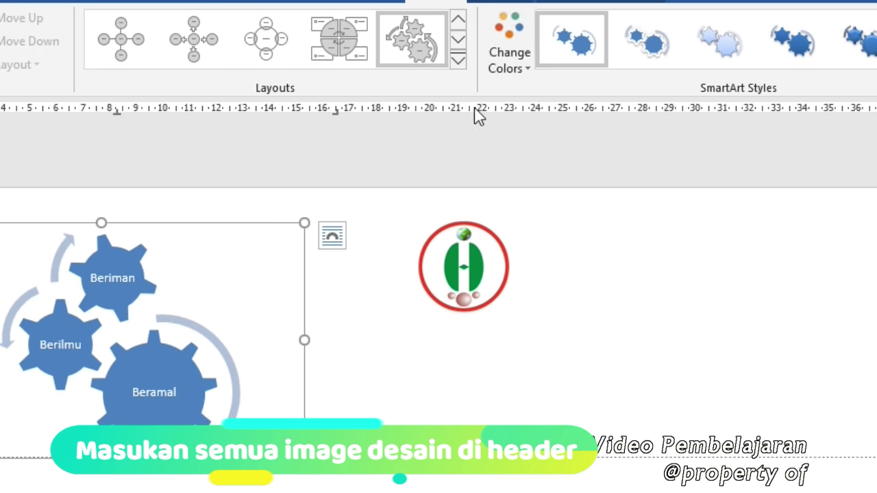
pyautogui.click(531, 70)
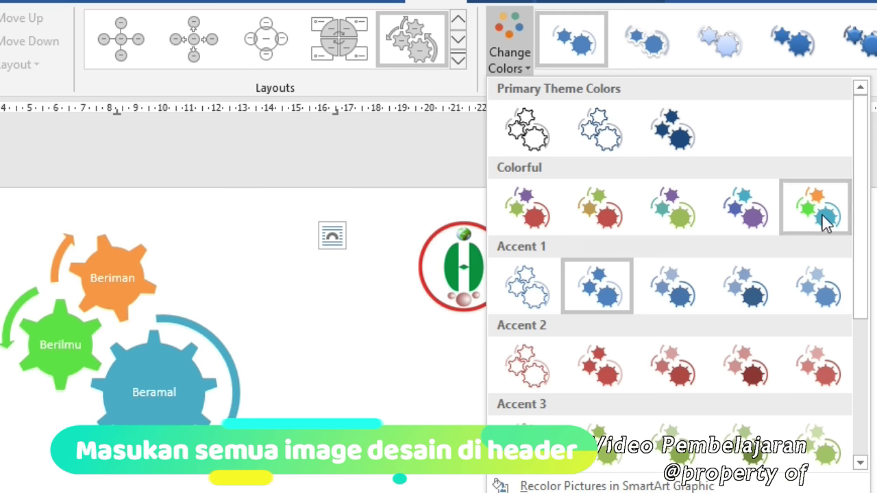
pyautogui.click(821, 213)
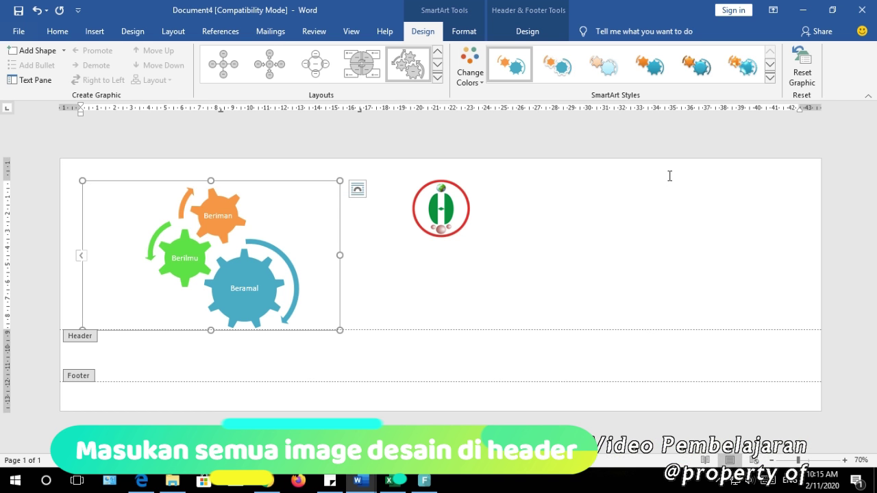
# Wrap the gear diagram in front of text and move it down toward the banner's left edge
pyautogui.click(335, 236)
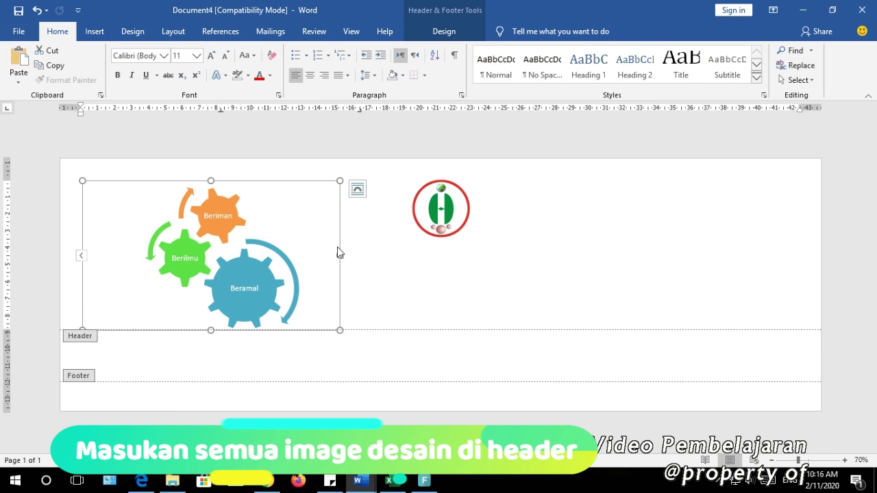
pyautogui.rightClick(334, 183)
pyautogui.moveTo(373, 368)
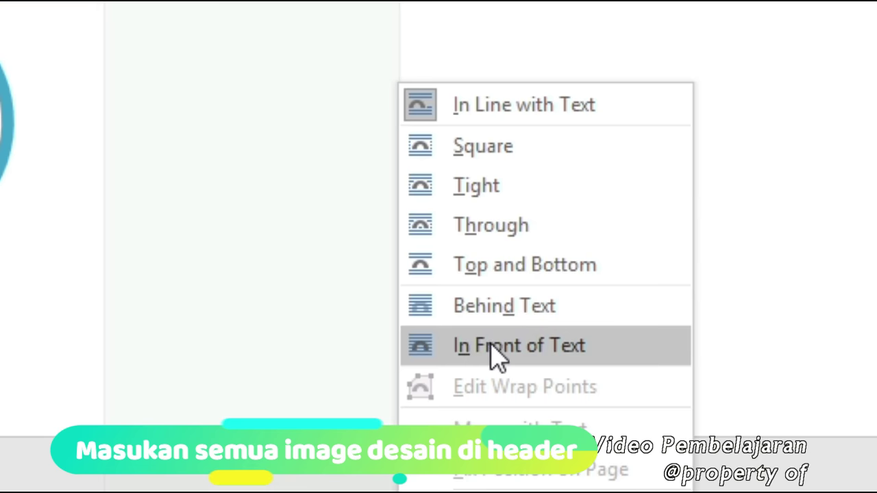
pyautogui.click(486, 376)
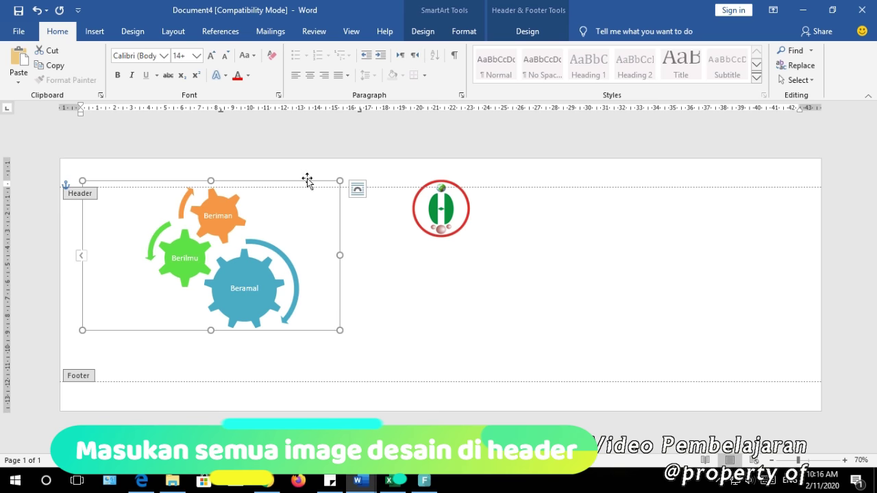
pyautogui.moveTo(308, 181)
pyautogui.mouseDown()
pyautogui.moveTo(288, 227)
pyautogui.moveTo(242, 224)
pyautogui.mouseUp()
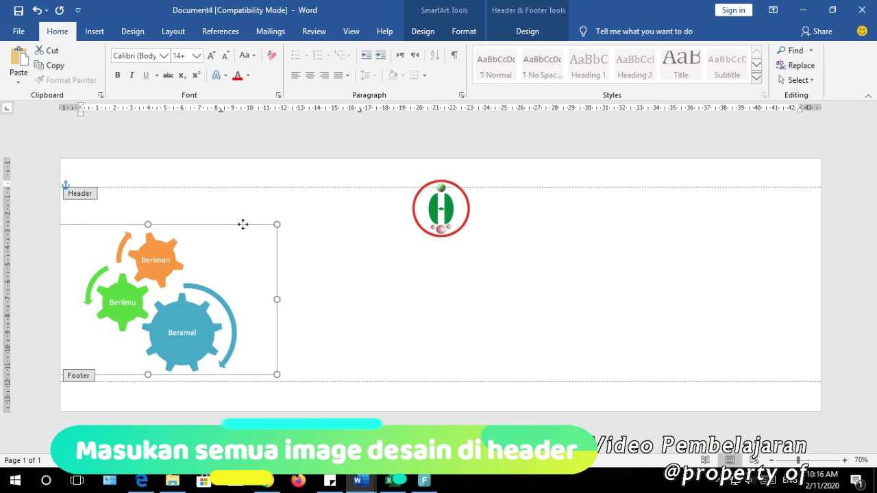
# Draw a Punched Tape wave shape across the full width of the page bottom
pyautogui.click(95, 32)
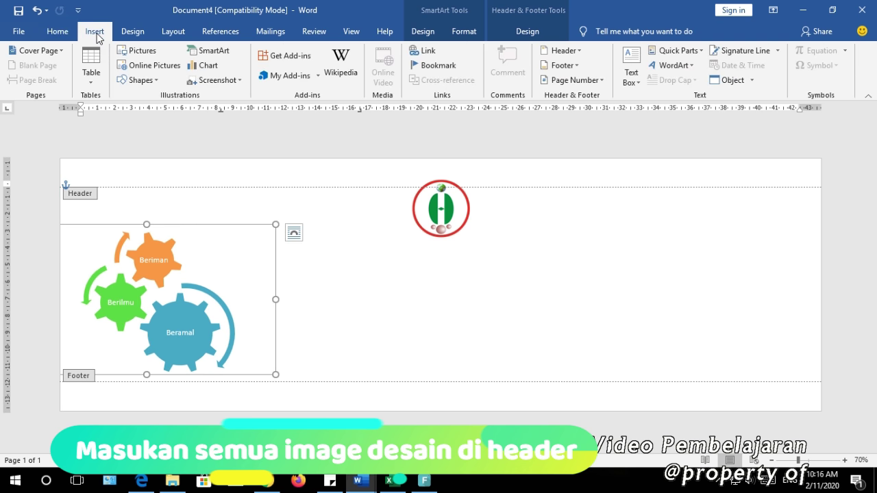
pyautogui.click(219, 174)
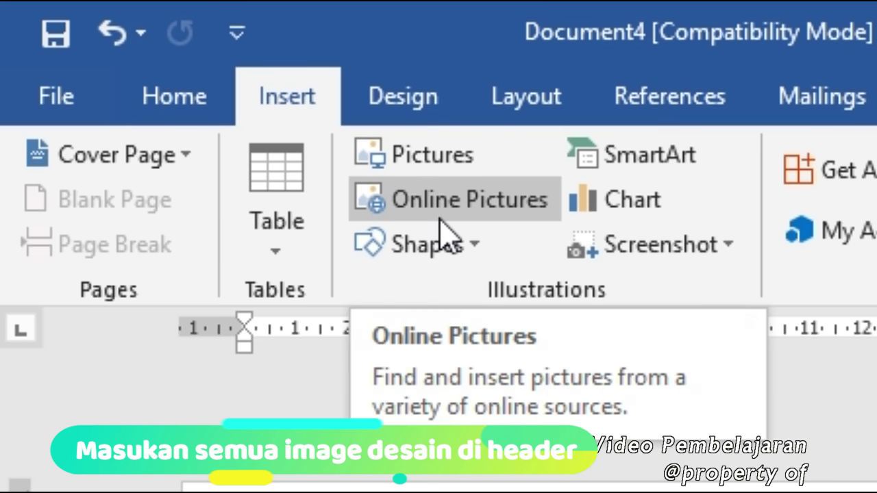
pyautogui.click(475, 245)
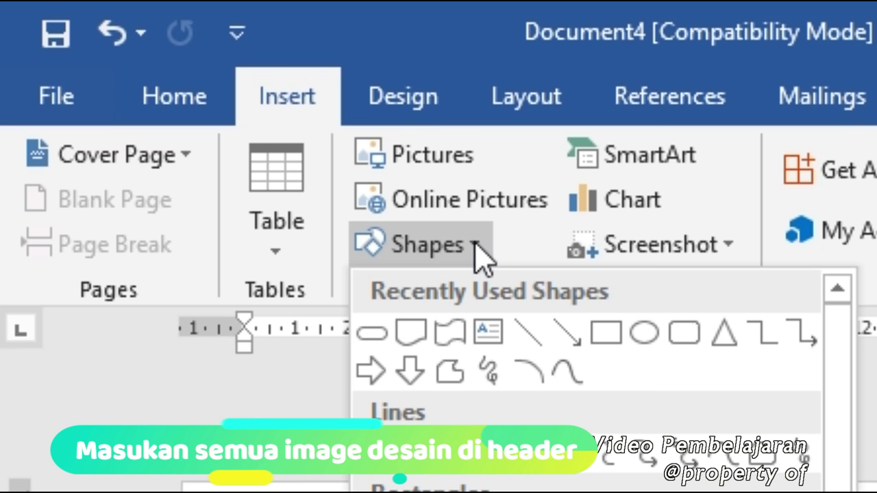
pyautogui.click(451, 333)
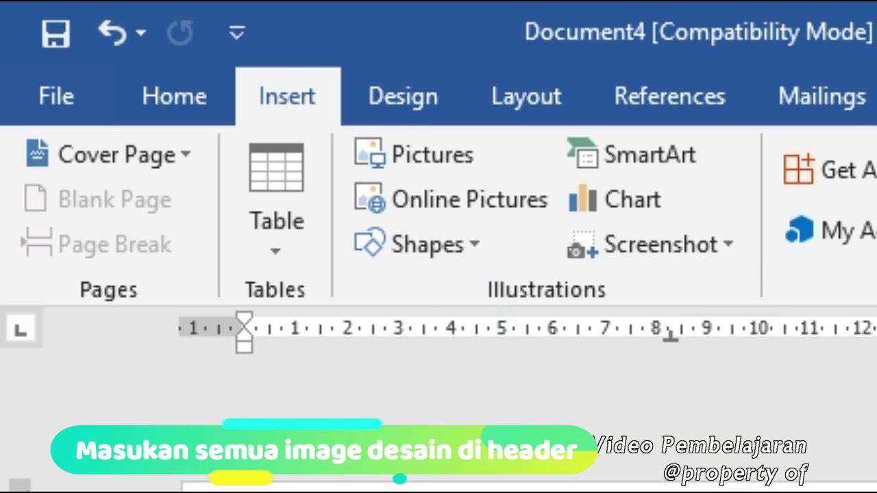
pyautogui.moveTo(75, 340)
pyautogui.mouseDown()
pyautogui.moveTo(823, 428)
pyautogui.moveTo(860, 451)
pyautogui.mouseUp()
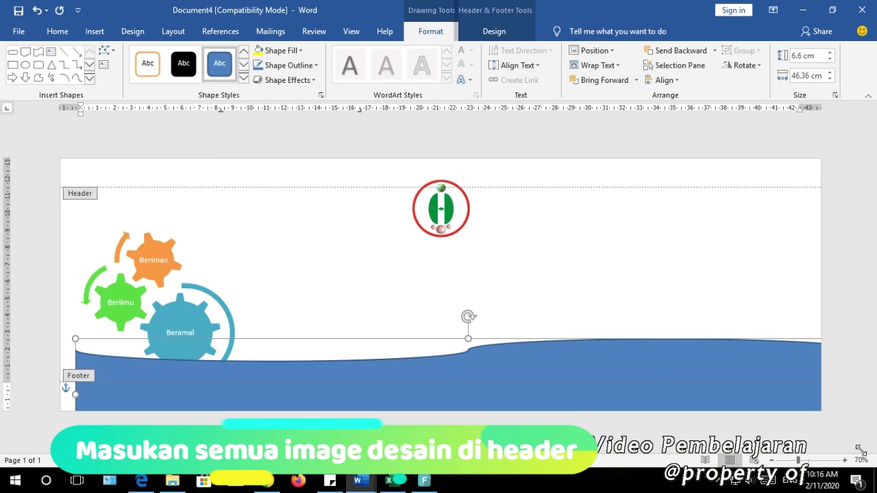
pyautogui.moveTo(741, 381); pyautogui.dragTo(727, 408)
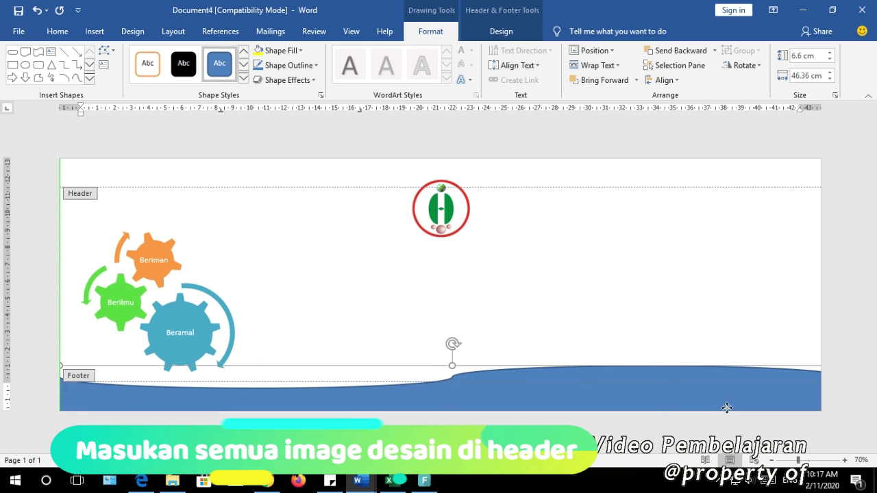
# Fill the bottom wave dark red and give it a blue outline
pyautogui.click(300, 51)
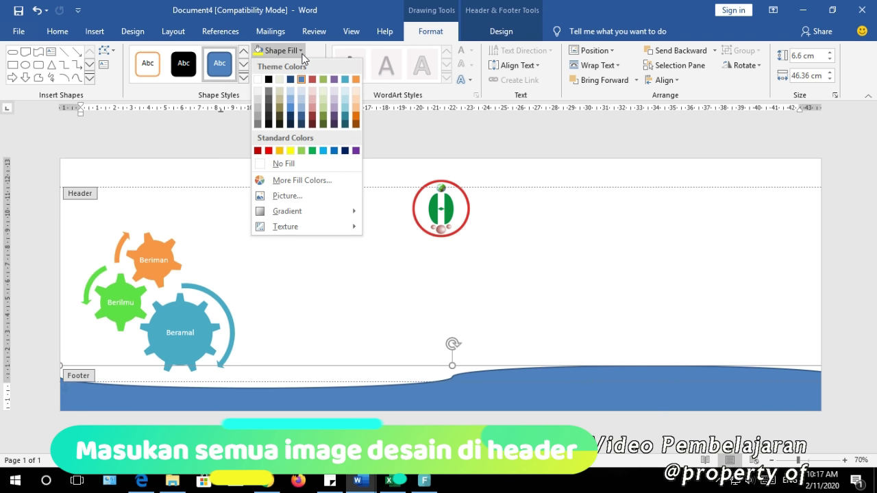
pyautogui.click(313, 79)
pyautogui.click(315, 65)
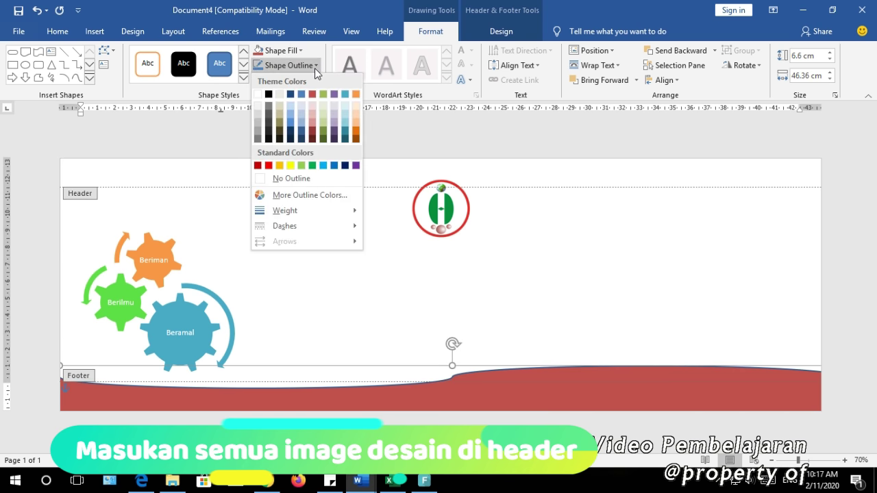
pyautogui.click(292, 131)
pyautogui.click(325, 176)
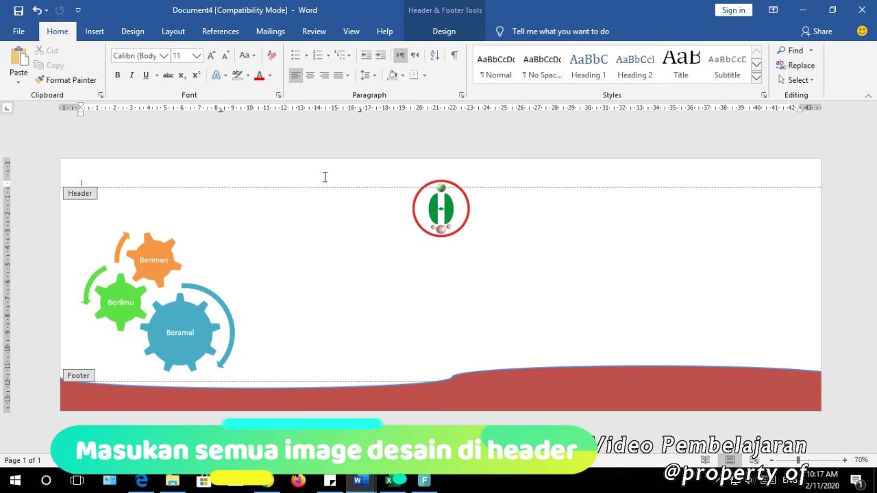
pyautogui.click(94, 31)
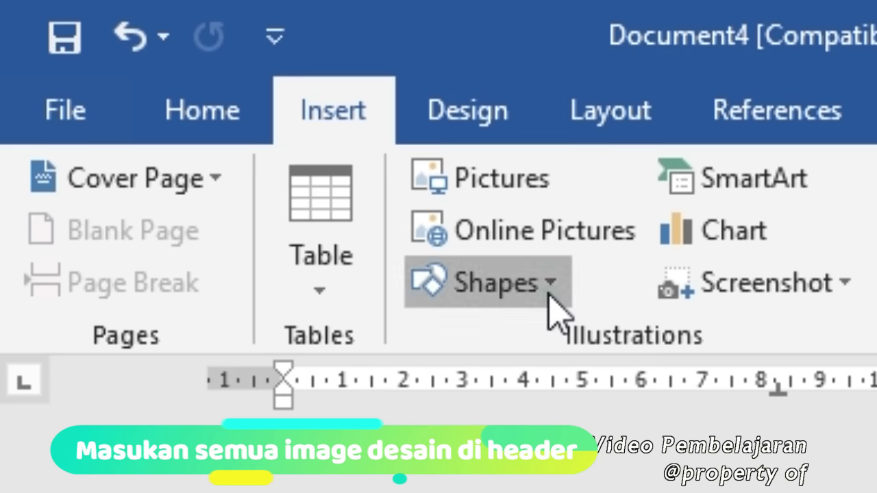
# Draw a wide rounded band across the top of the page and send it behind the logo
pyautogui.click(155, 83)
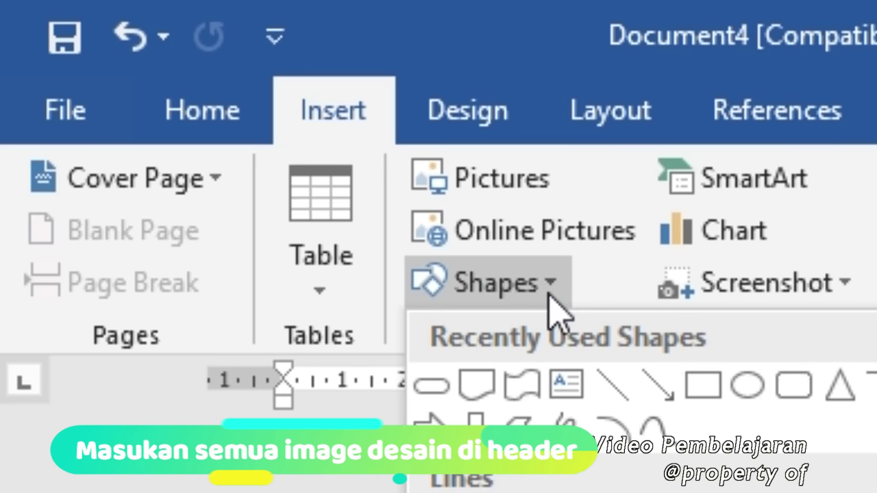
pyautogui.click(437, 386)
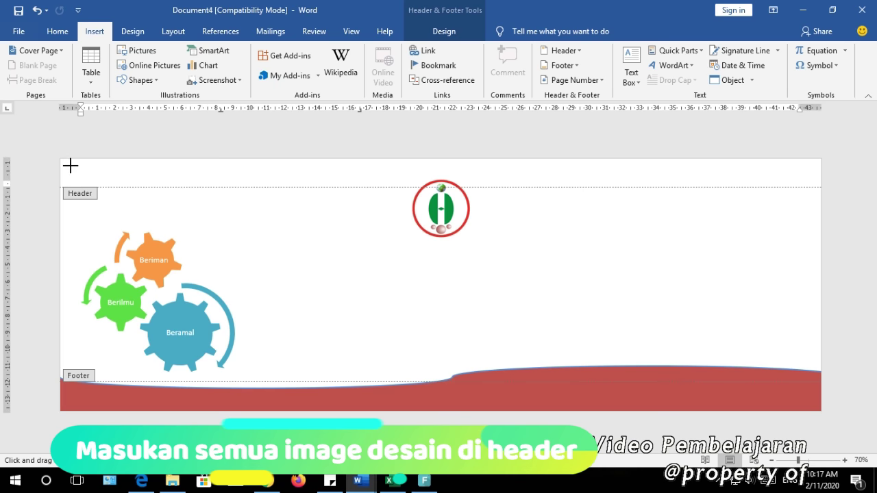
pyautogui.moveTo(70, 164); pyautogui.dragTo(782, 338)
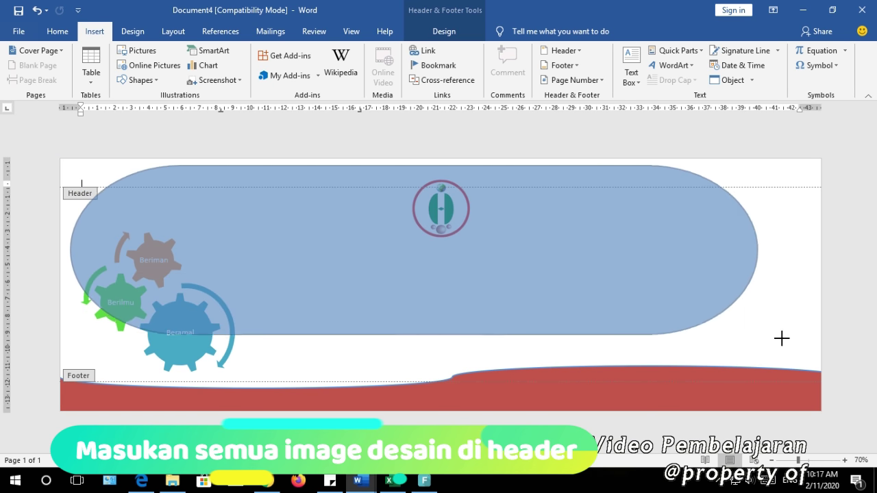
pyautogui.moveTo(782, 339); pyautogui.dragTo(876, 346)
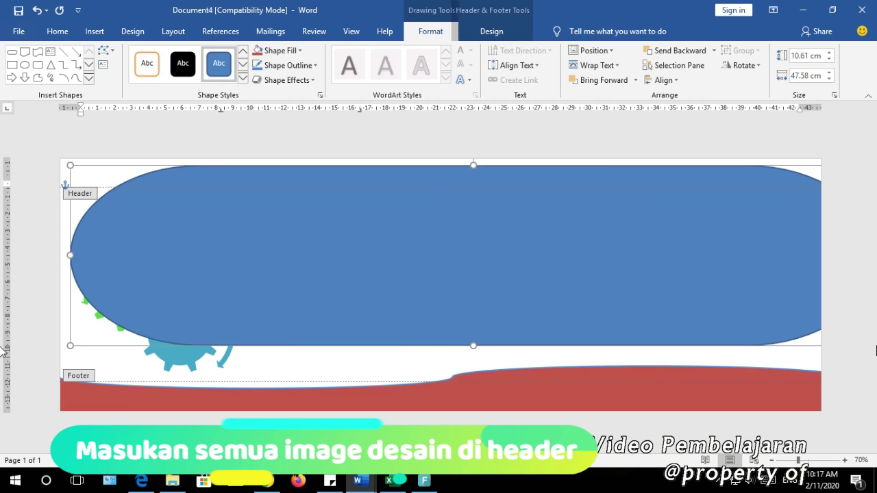
pyautogui.moveTo(681, 260)
pyautogui.mouseDown()
pyautogui.moveTo(638, 129)
pyautogui.moveTo(456, 194)
pyautogui.moveTo(480, 160)
pyautogui.mouseUp()
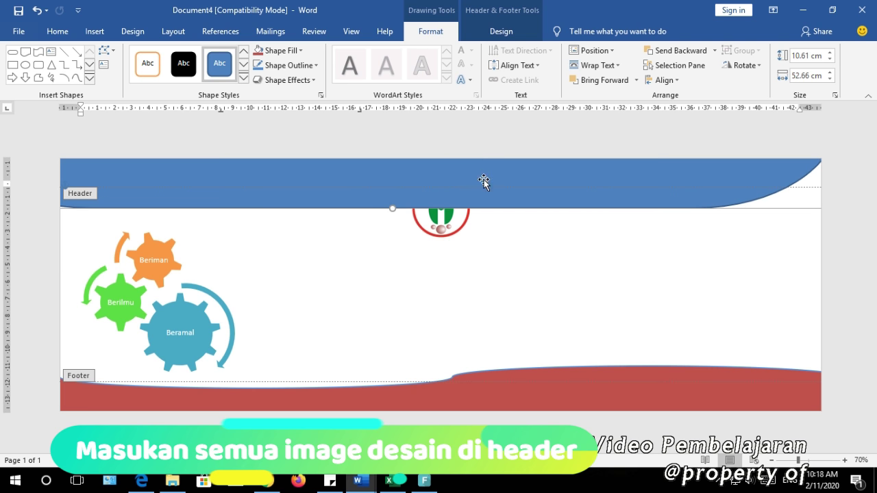
pyautogui.rightClick(484, 180)
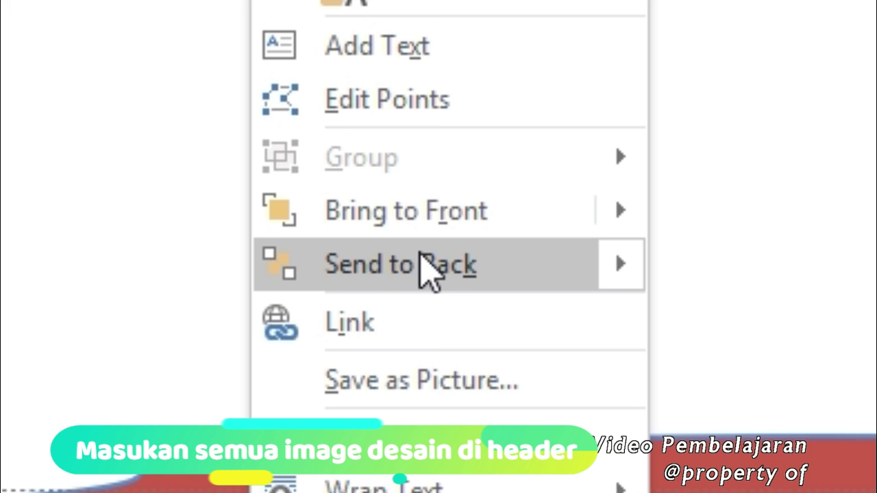
pyautogui.click(525, 273)
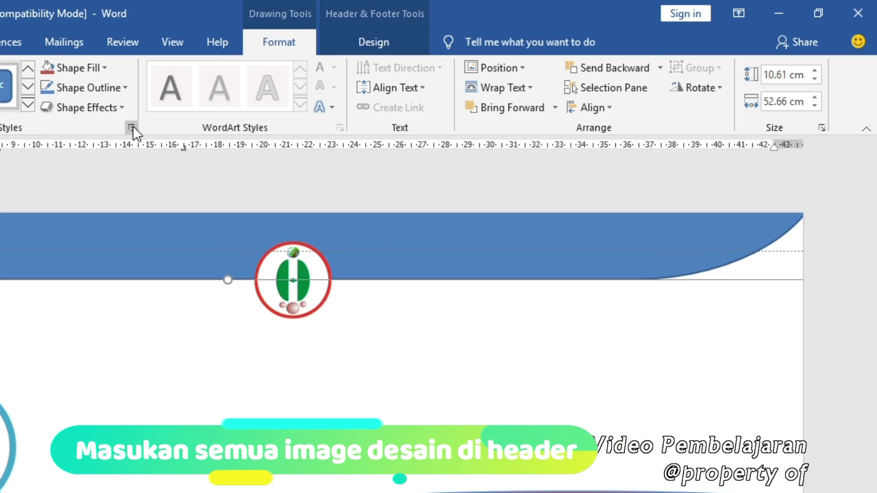
# Give the top band a gradient fill whose first stop is a darker blue
pyautogui.click(321, 95)
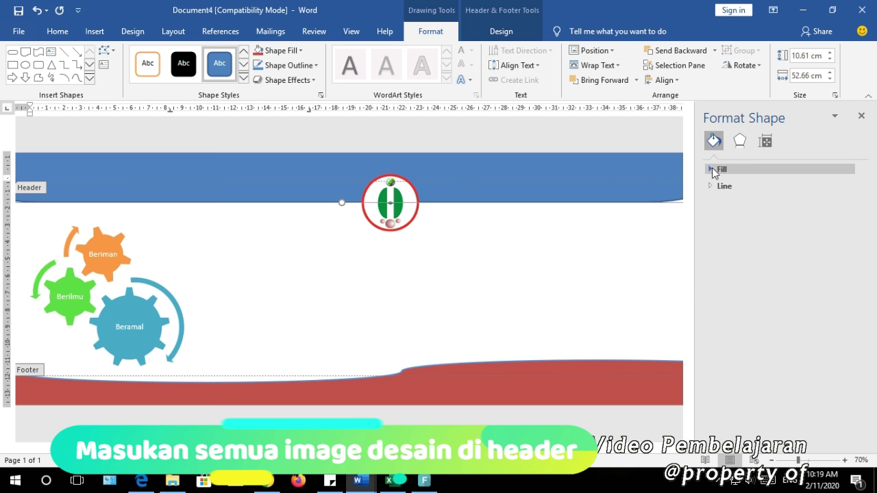
pyautogui.click(713, 170)
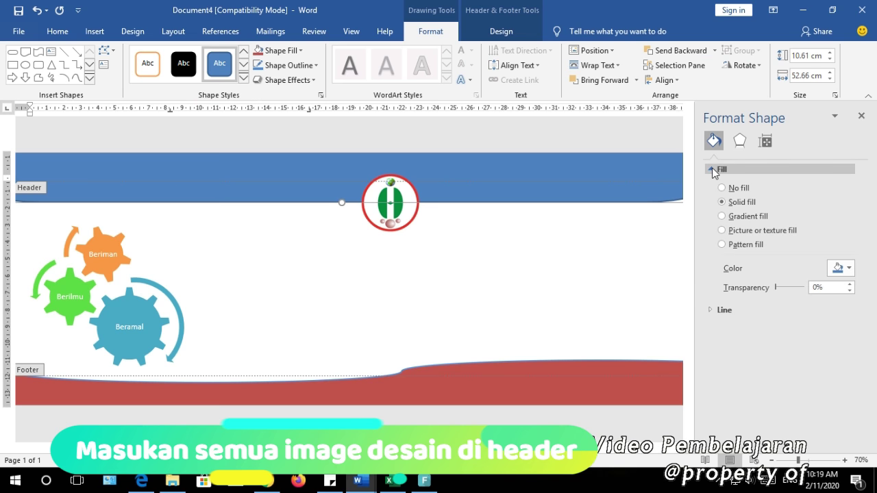
pyautogui.click(723, 217)
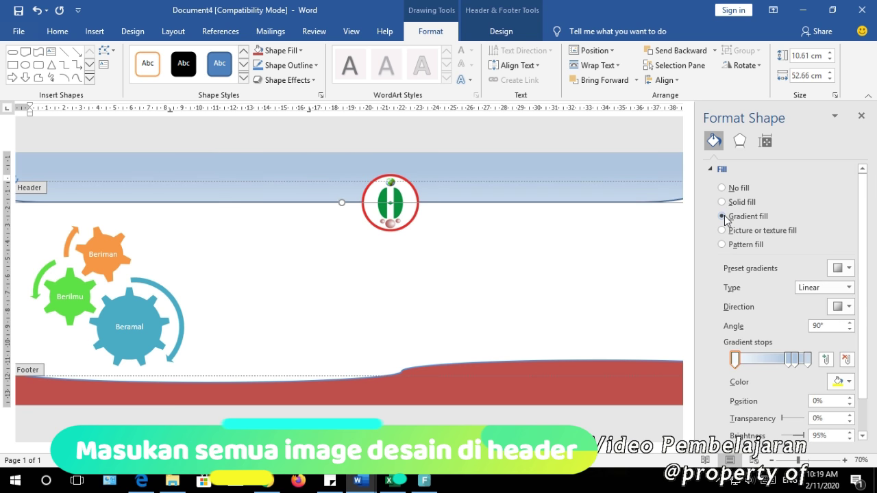
pyautogui.scroll(-1, 875, 346)
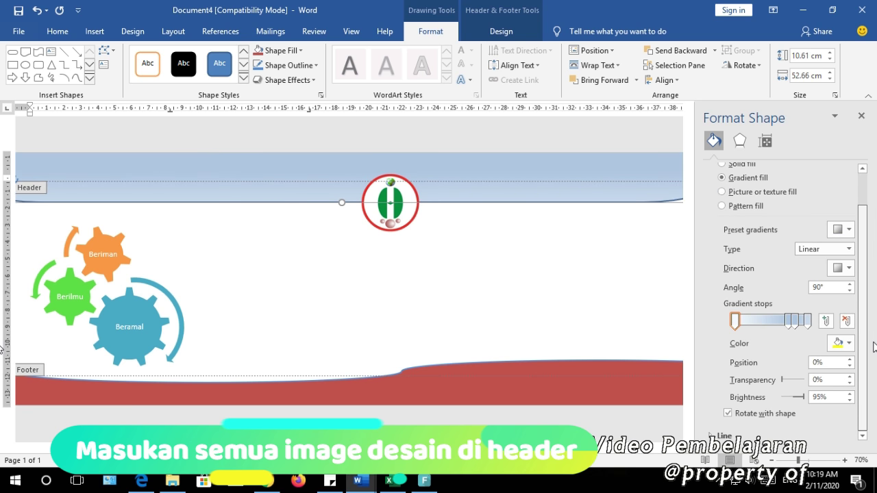
pyautogui.click(843, 344)
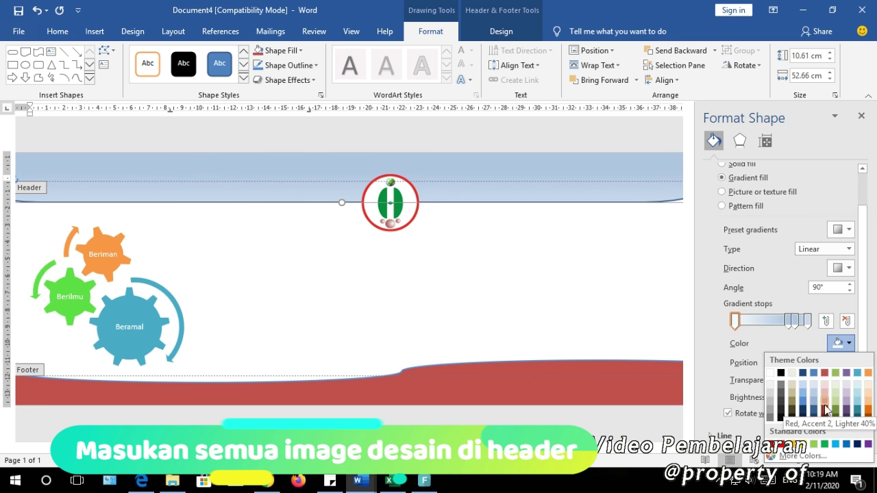
pyautogui.click(803, 404)
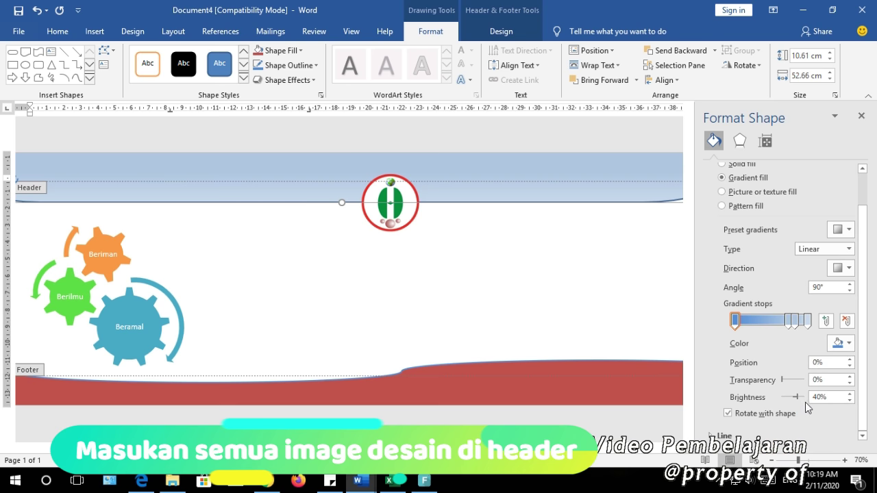
pyautogui.click(739, 141)
pyautogui.click(861, 116)
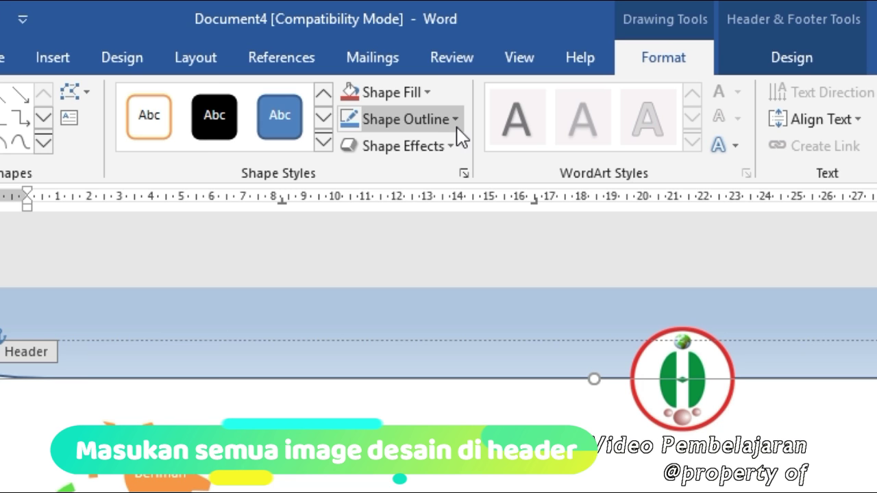
# Remove the outline from the top band
pyautogui.click(316, 65)
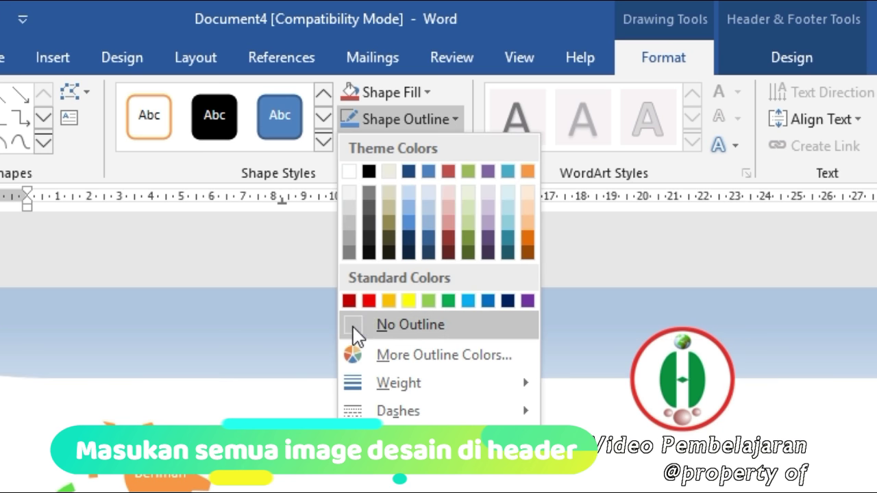
pyautogui.click(353, 329)
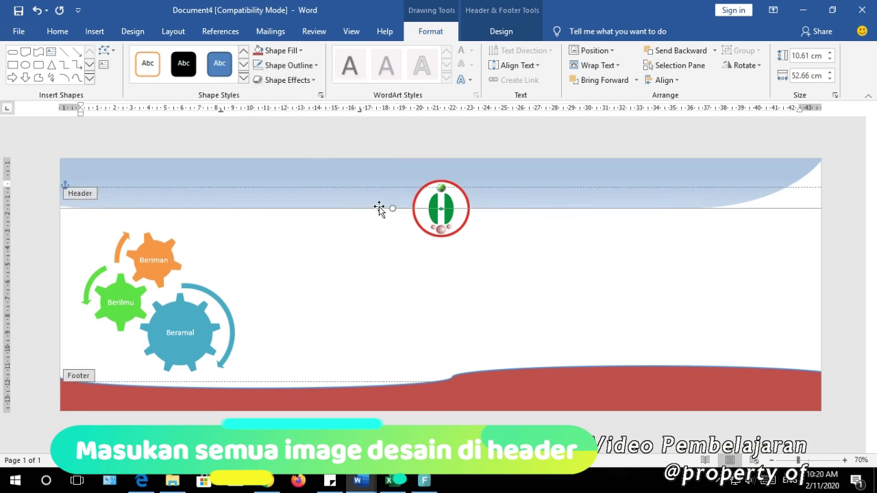
pyautogui.click(94, 32)
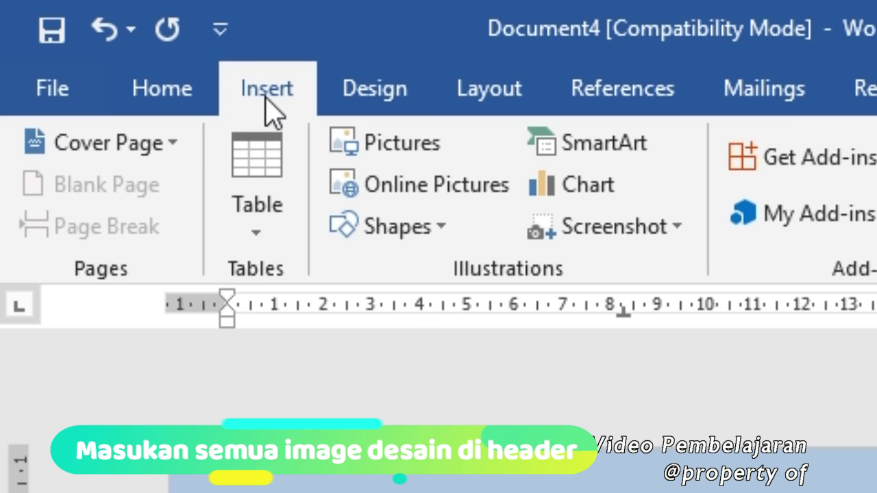
# Draw a page-sized rectangle behind the text and apply a blue gradient theme fill
pyautogui.click(442, 225)
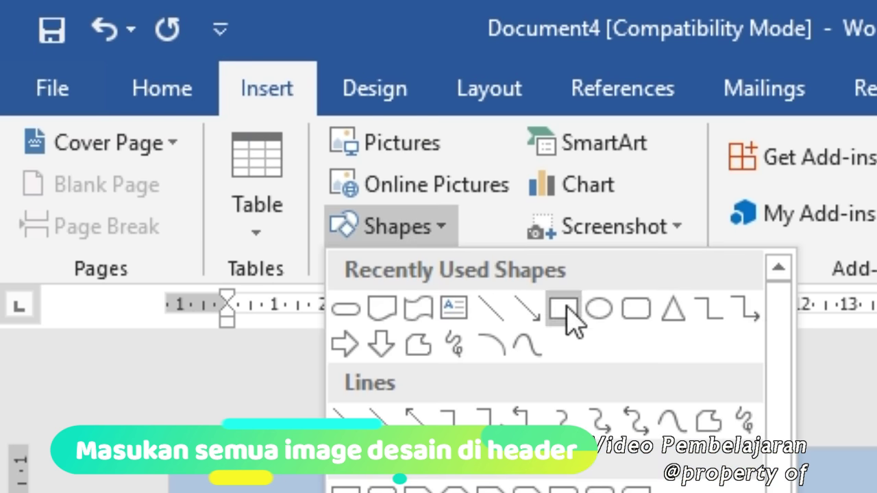
pyautogui.click(564, 310)
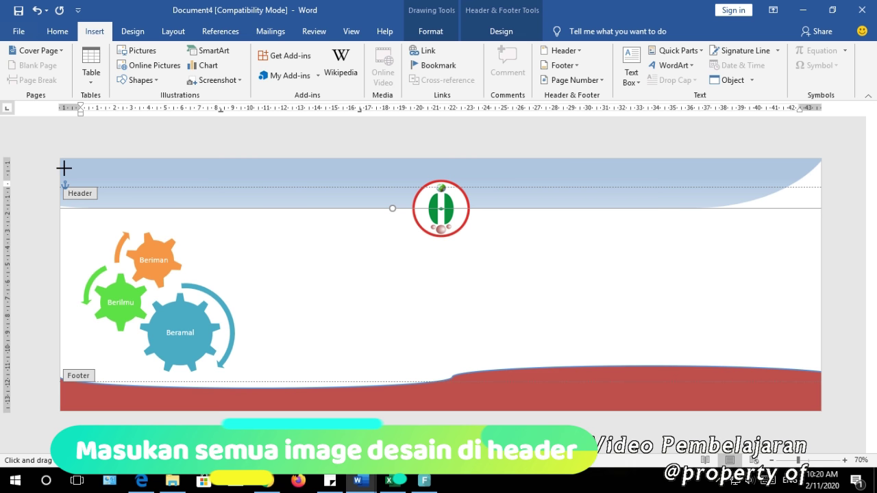
pyautogui.moveTo(63, 168)
pyautogui.mouseDown()
pyautogui.moveTo(632, 376)
pyautogui.moveTo(835, 420)
pyautogui.mouseUp()
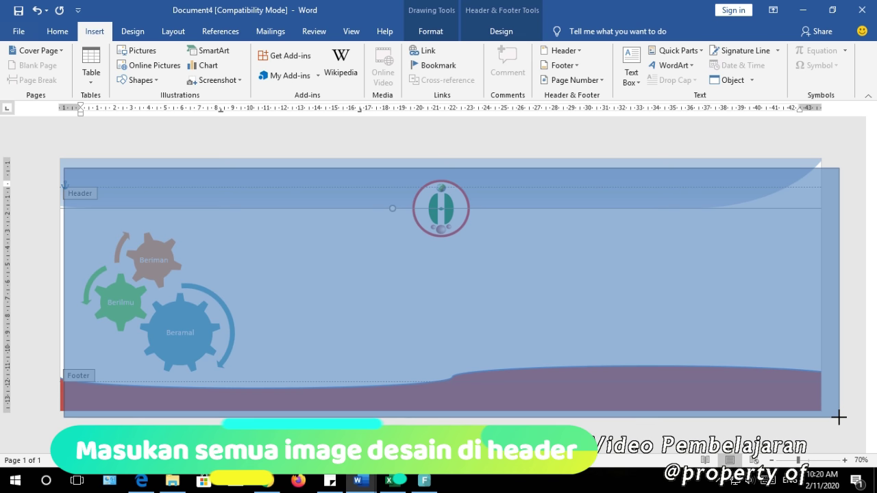
pyautogui.moveTo(835, 419); pyautogui.dragTo(837, 418)
pyautogui.moveTo(609, 332); pyautogui.dragTo(605, 299)
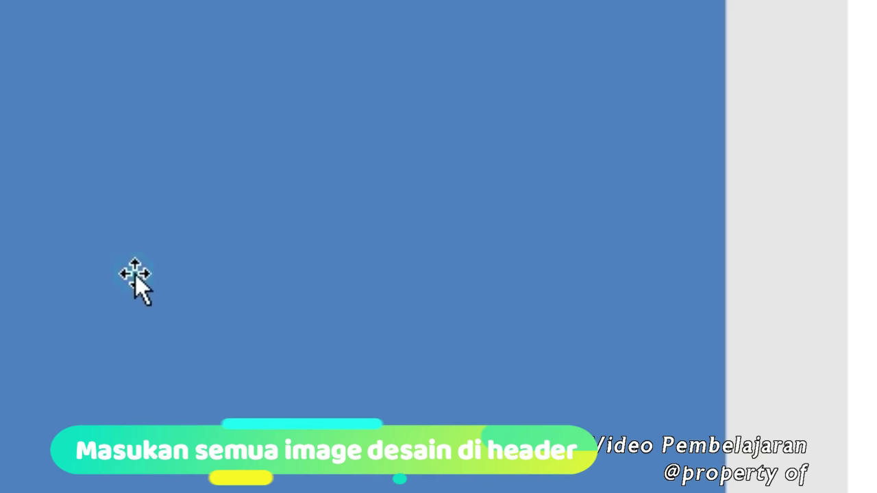
pyautogui.rightClick(603, 299)
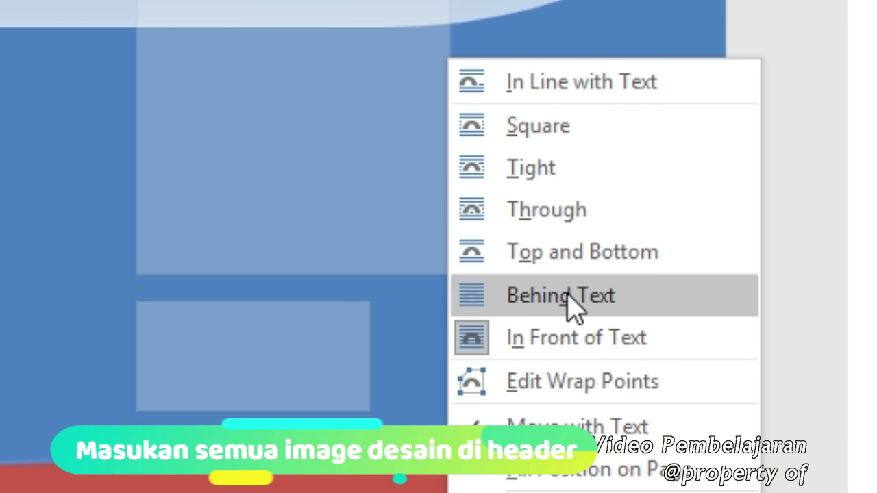
pyautogui.click(571, 308)
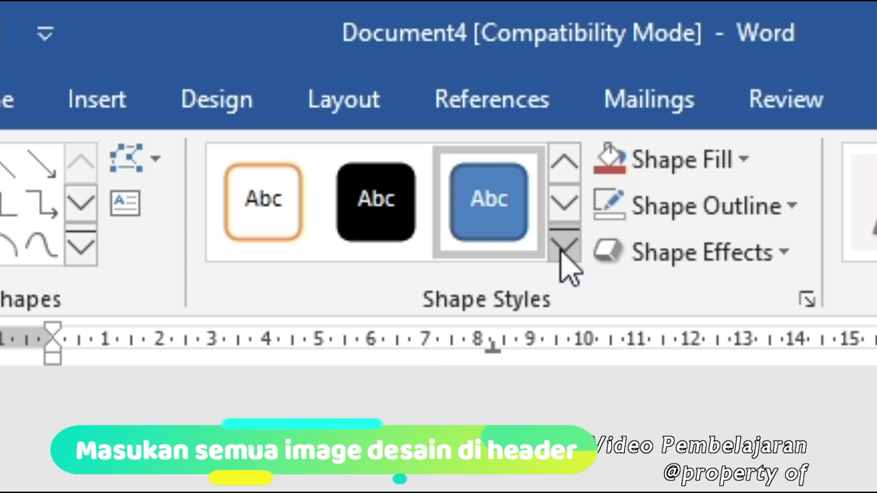
pyautogui.click(566, 259)
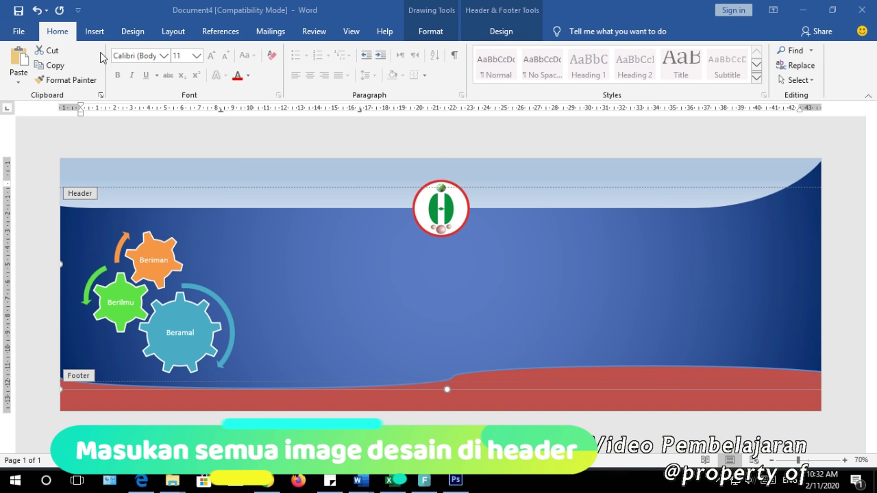
pyautogui.click(96, 32)
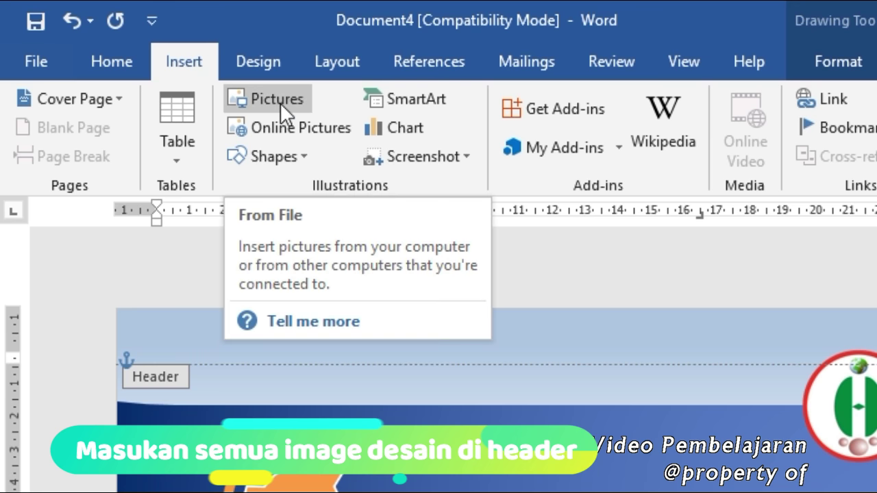
# Insert the first student photo in front of text, moved to the banner's right and enlarged to about 12 cm
pyautogui.click(280, 102)
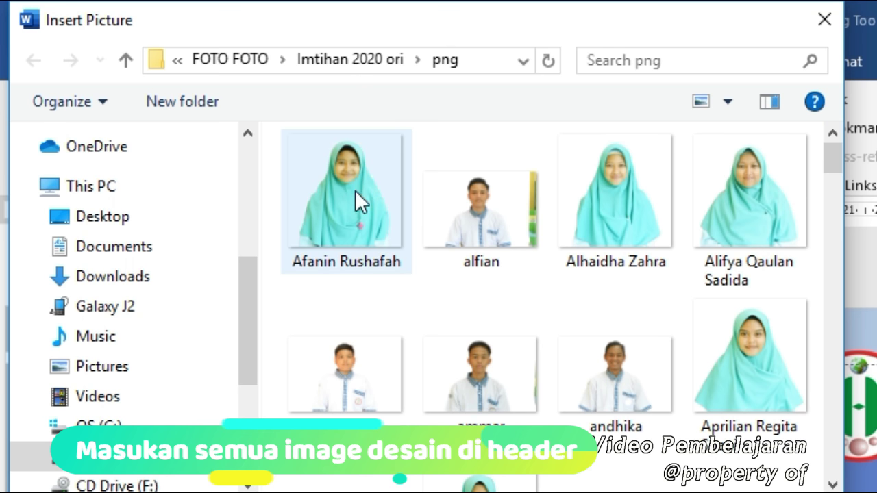
pyautogui.doubleClick(355, 189)
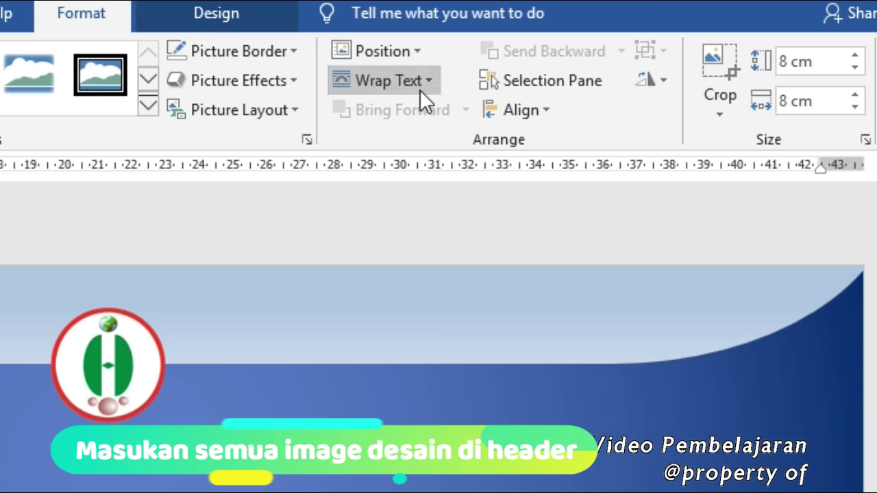
pyautogui.click(601, 67)
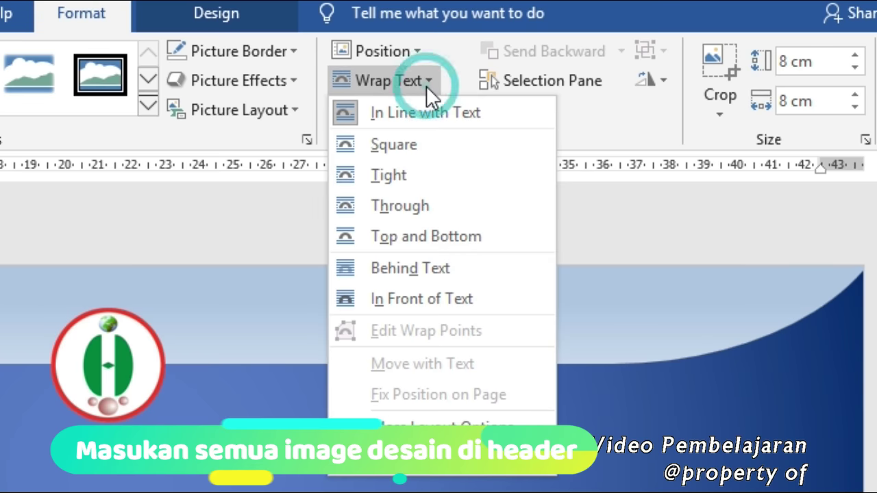
pyautogui.click(450, 300)
pyautogui.moveTo(366, 201)
pyautogui.mouseDown()
pyautogui.moveTo(767, 209)
pyautogui.moveTo(793, 180)
pyautogui.mouseUp()
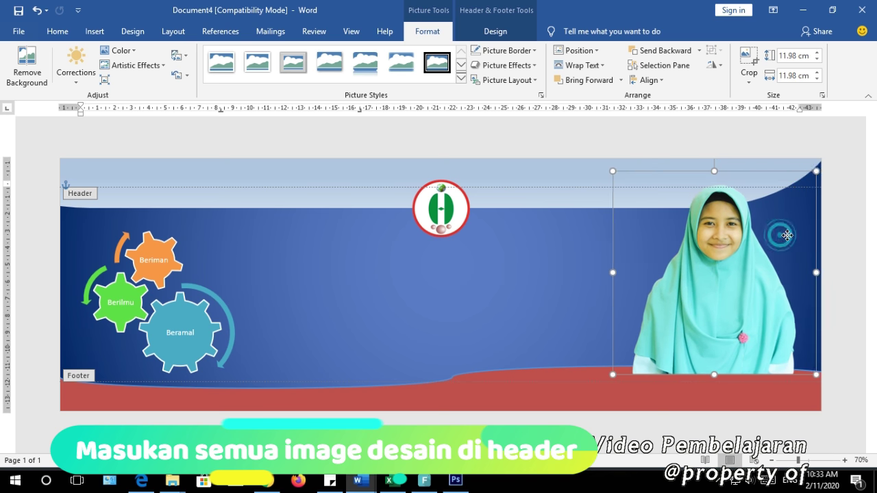
pyautogui.moveTo(779, 237); pyautogui.dragTo(791, 235)
# Bring the red bottom wave in front of the photo and nudge the photo further right
pyautogui.click(450, 346)
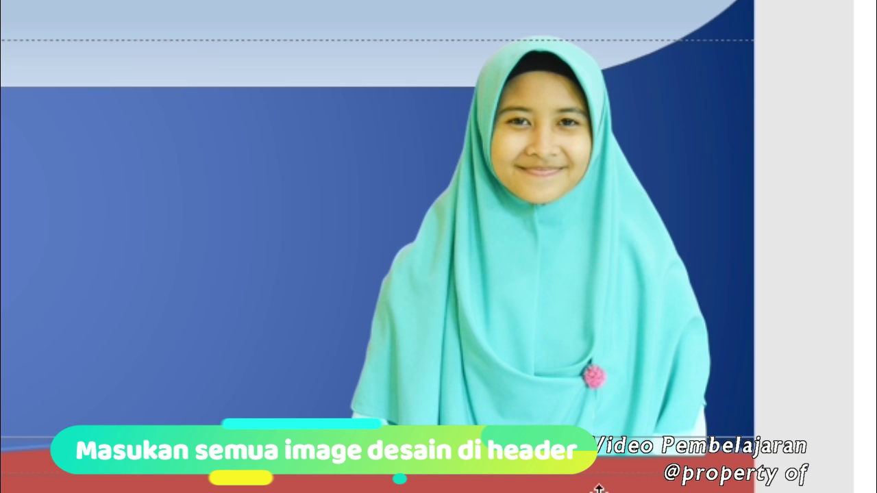
pyautogui.rightClick(752, 110)
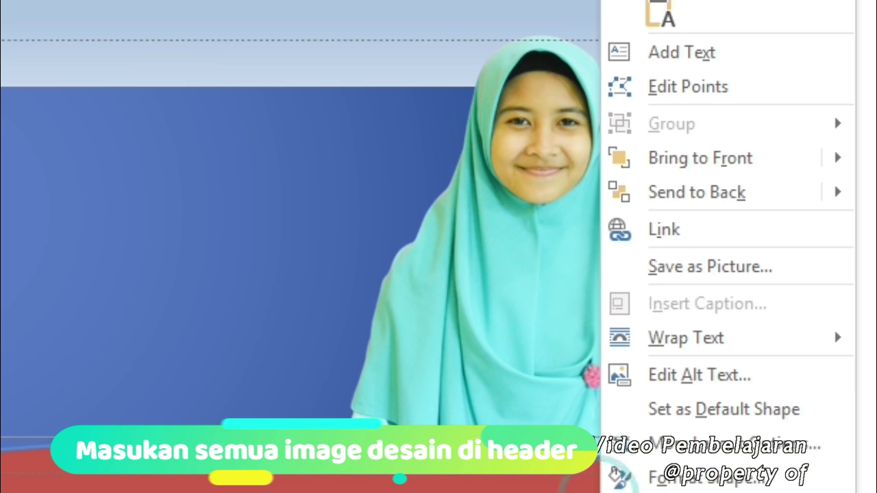
pyautogui.click(692, 166)
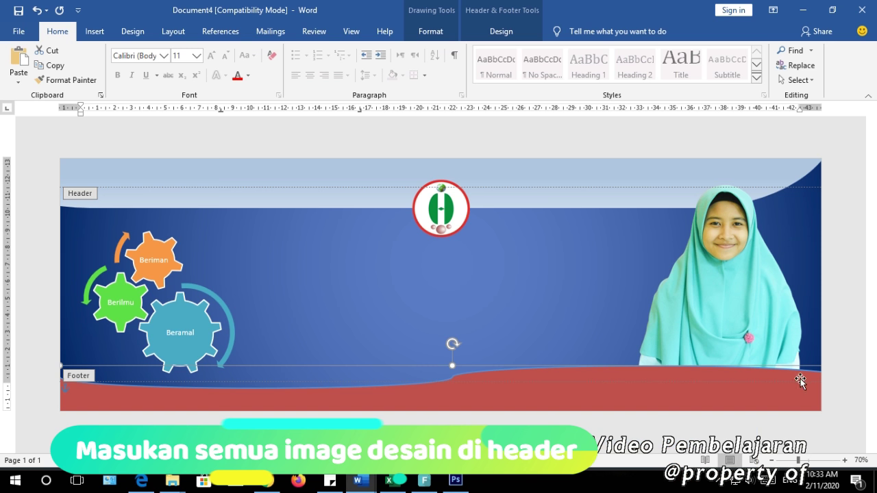
pyautogui.click(721, 314)
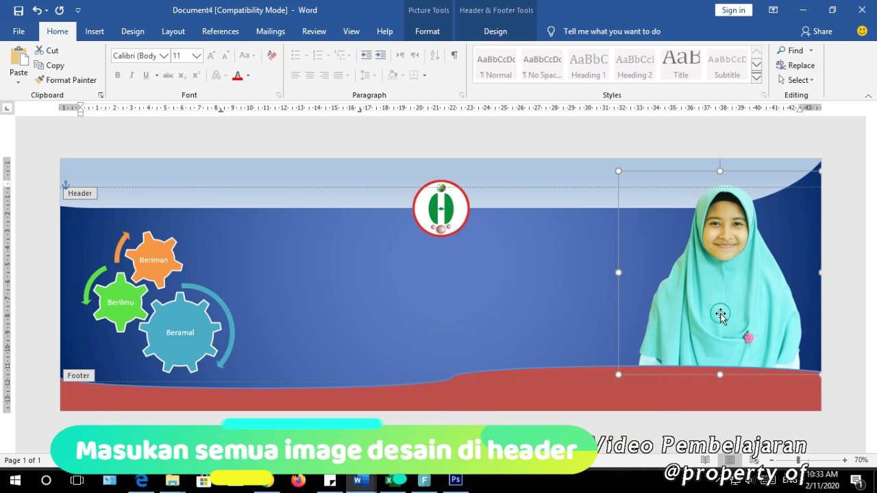
pyautogui.moveTo(720, 313); pyautogui.dragTo(740, 313)
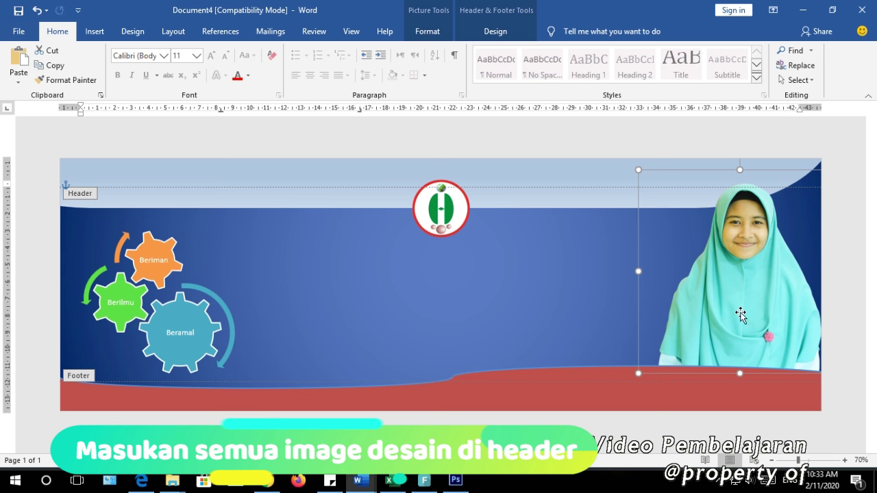
# Insert a second student photo in front of text, placed beside the first
pyautogui.click(95, 32)
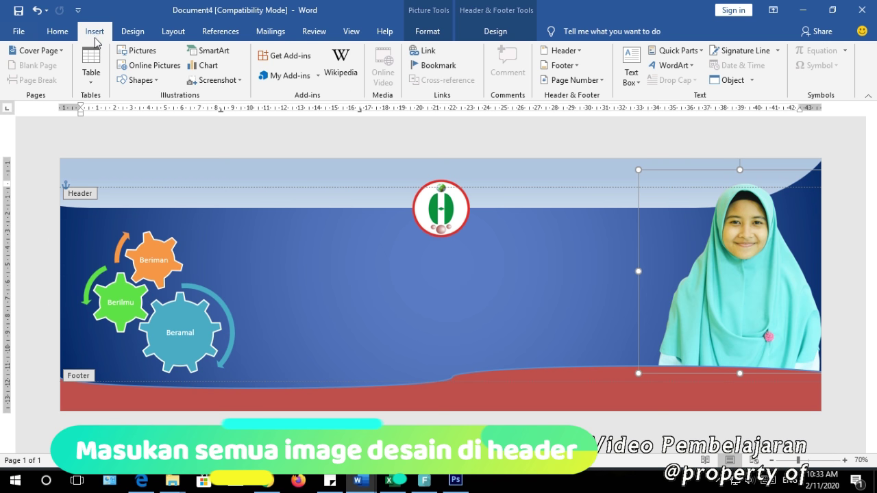
pyautogui.click(142, 51)
pyautogui.doubleClick(382, 103)
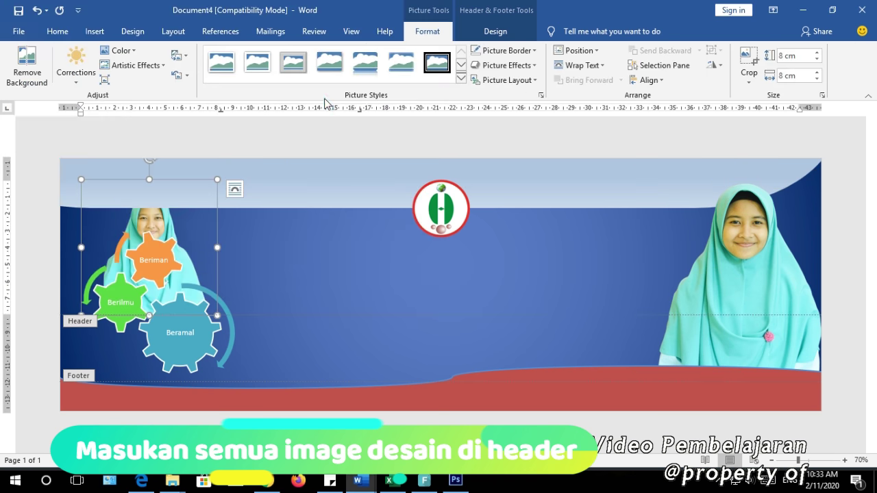
pyautogui.click(582, 65)
pyautogui.click(593, 159)
pyautogui.moveTo(149, 247); pyautogui.dragTo(701, 348)
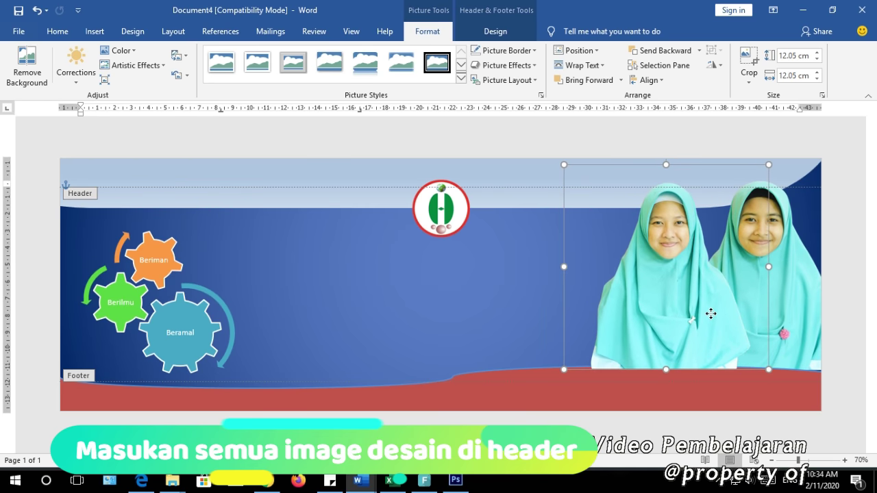
# Layer the red wave over the lower edges of both photos
pyautogui.rightClick(719, 404)
pyautogui.click(733, 261)
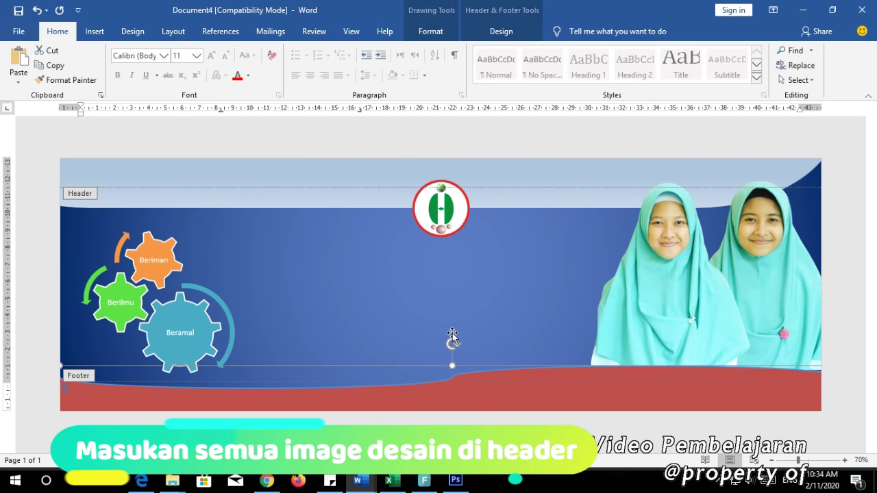
pyautogui.click(503, 32)
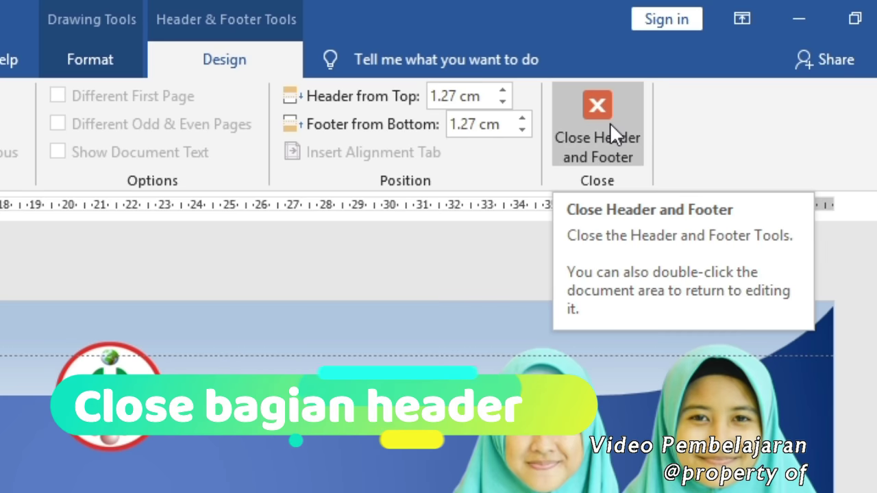
# Close header editing and add a WordArt box reading 'Your text here' from the WordArt gallery
pyautogui.click(612, 125)
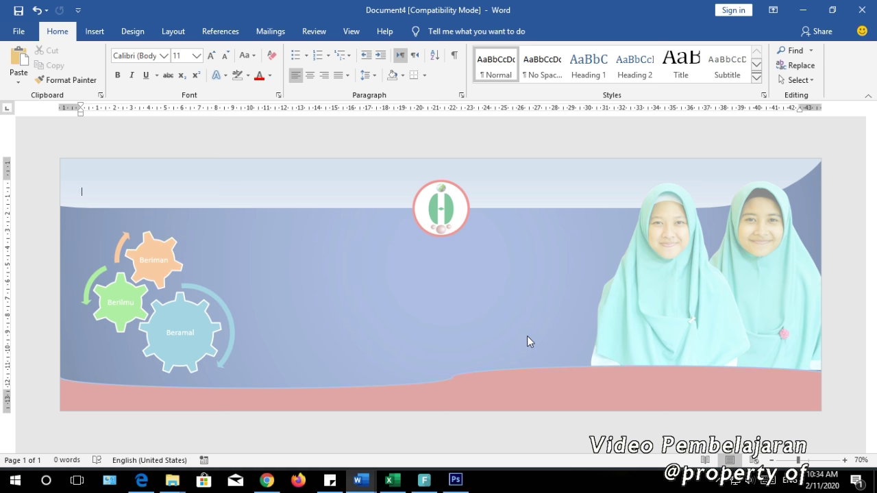
pyautogui.click(94, 32)
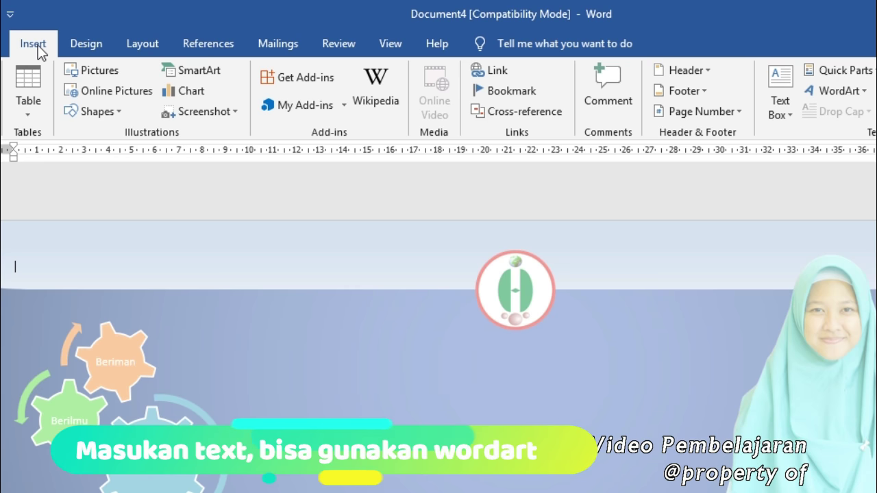
pyautogui.click(867, 92)
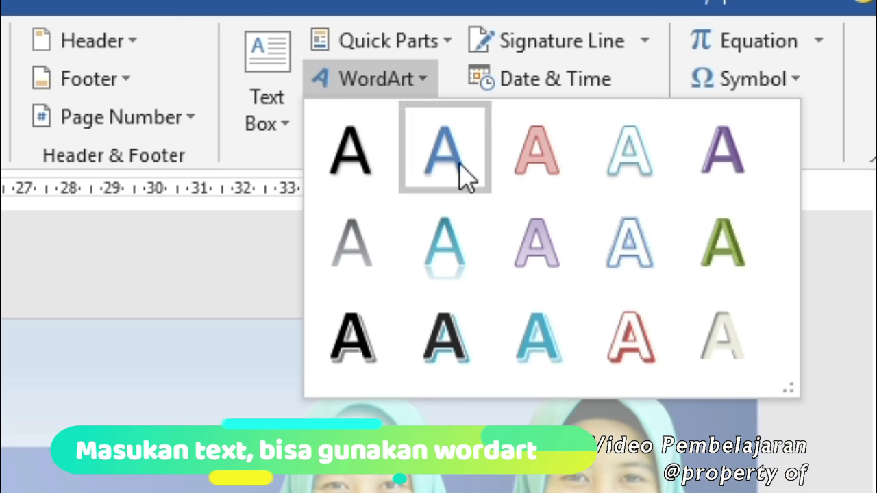
pyautogui.click(642, 370)
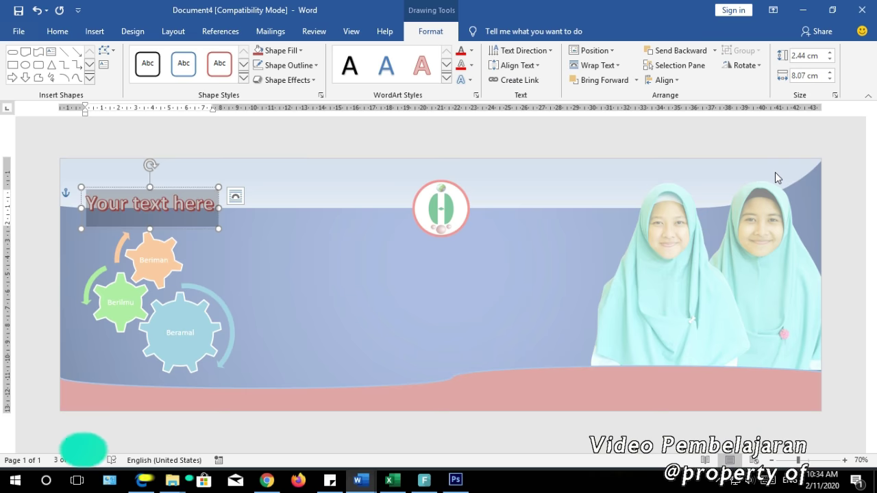
# Type SELAMAT DATANG, PESERTA TRAINING ENTERPRENUERSHIP and SMA IT MUTIARA HIKMAH into the WordArt
pyautogui.write('SELAMAT DATANG')
pyautogui.press('Return')
pyautogui.write('PESERTA TRAINING')
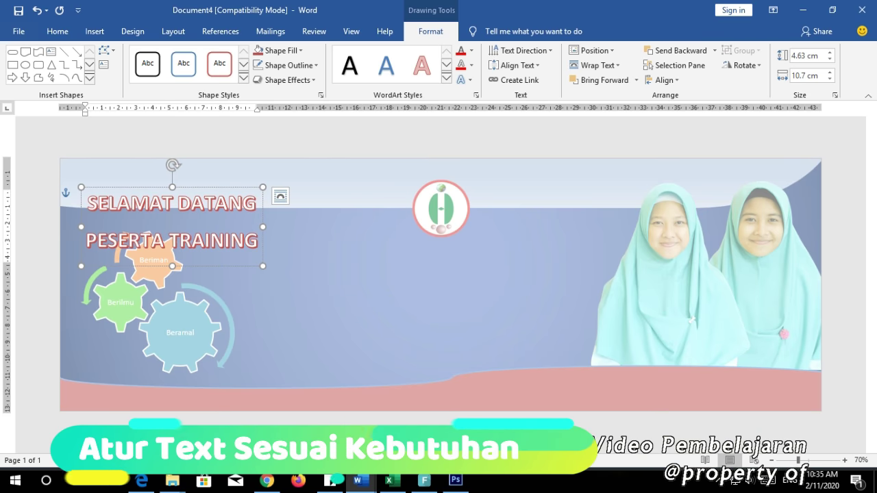
pyautogui.write(' ENTERPRENUERSHIP')
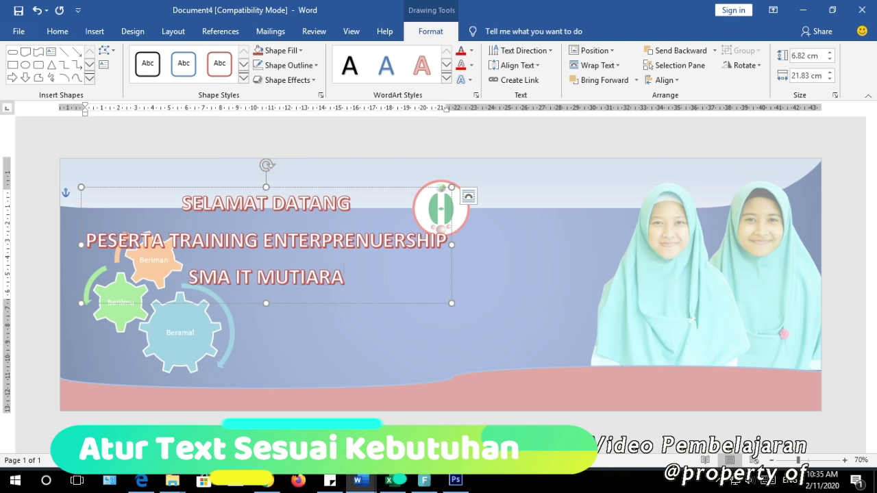
pyautogui.write(' SMA IT MUTIARA HIKMAH')
# Enlarge the SELAMAT DATANG line and set the WordArt text to the Ordinary font
pyautogui.moveTo(363, 209); pyautogui.dragTo(181, 203)
pyautogui.click(57, 30)
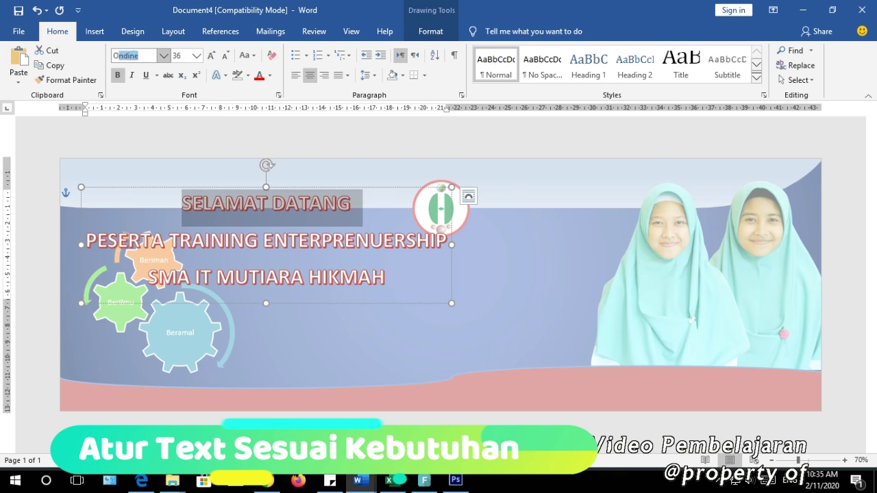
pyautogui.hotkey('ctrl', ']')
pyautogui.tripleClick(147, 248)
pyautogui.click(137, 54)
pyautogui.write('Ordinary')
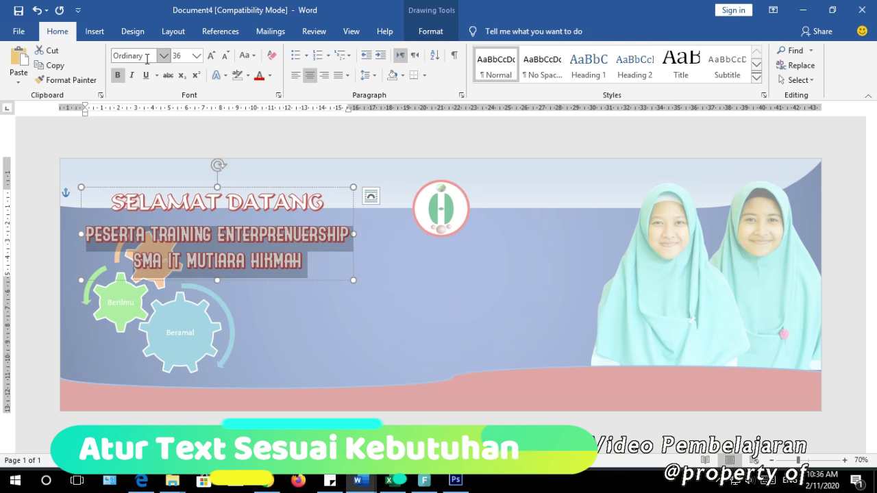
pyautogui.press('Return')
# Widen the WordArt box across the banner, set 72 pt text and single line spacing
pyautogui.moveTo(451, 302); pyautogui.dragTo(817, 350)
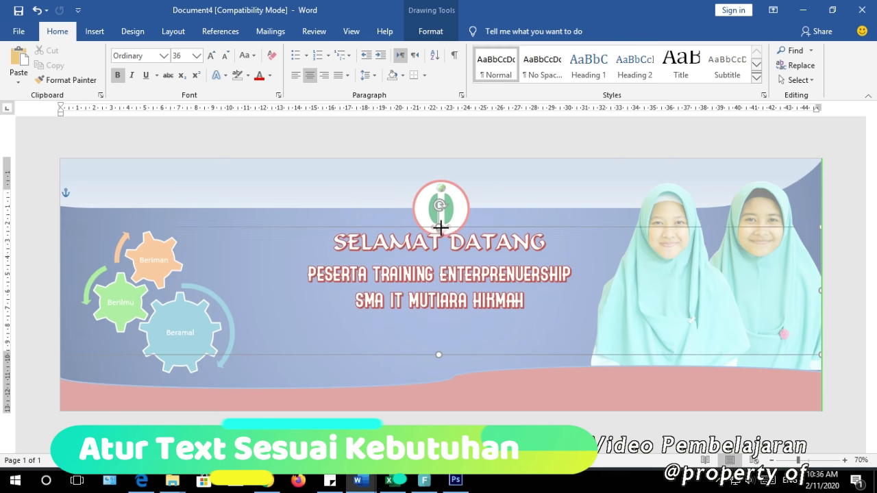
pyautogui.click(196, 55)
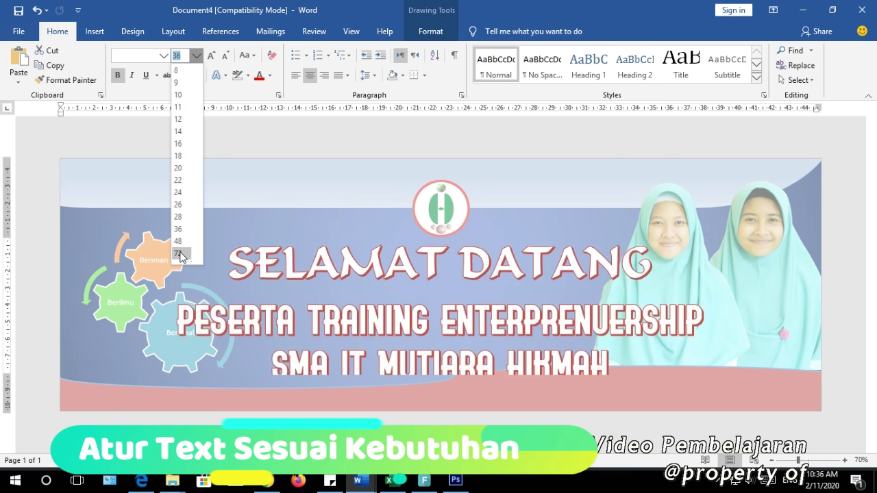
pyautogui.click(179, 250)
pyautogui.click(462, 94)
pyautogui.click(599, 413)
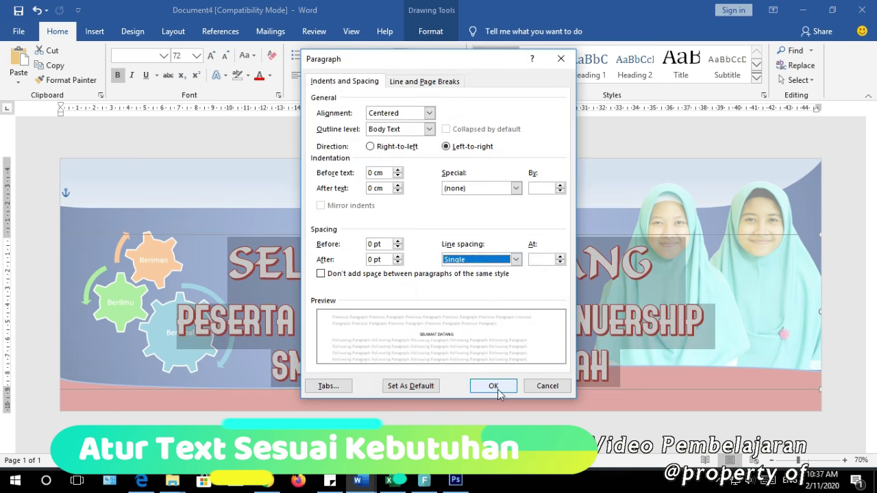
pyautogui.click(500, 439)
pyautogui.moveTo(441, 371); pyautogui.dragTo(443, 372)
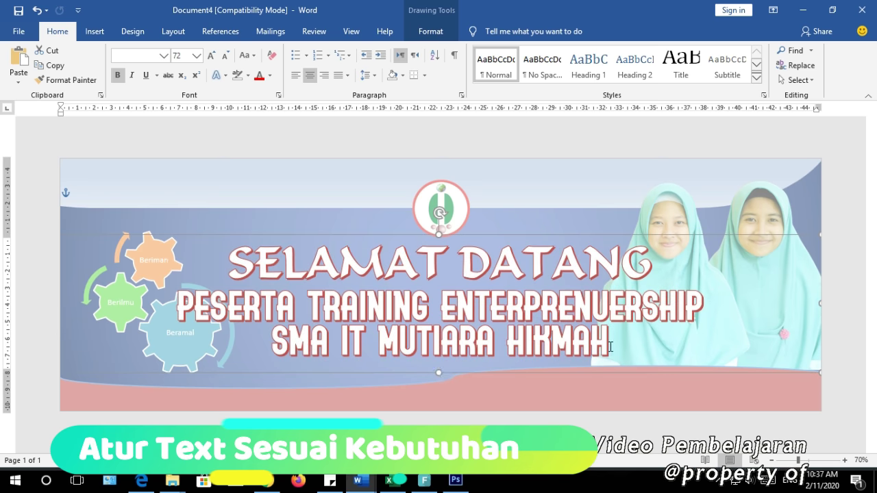
pyautogui.click(607, 236)
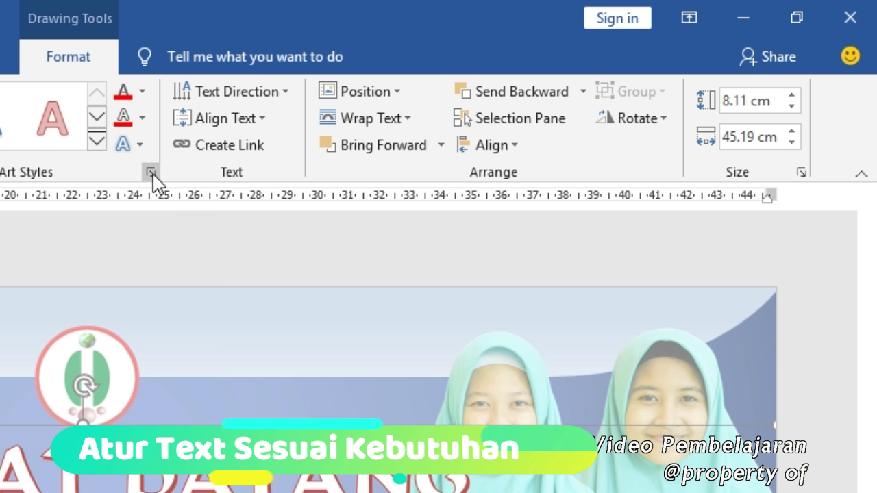
# Give the headline text a white outline in the Format Shape text options
pyautogui.click(151, 173)
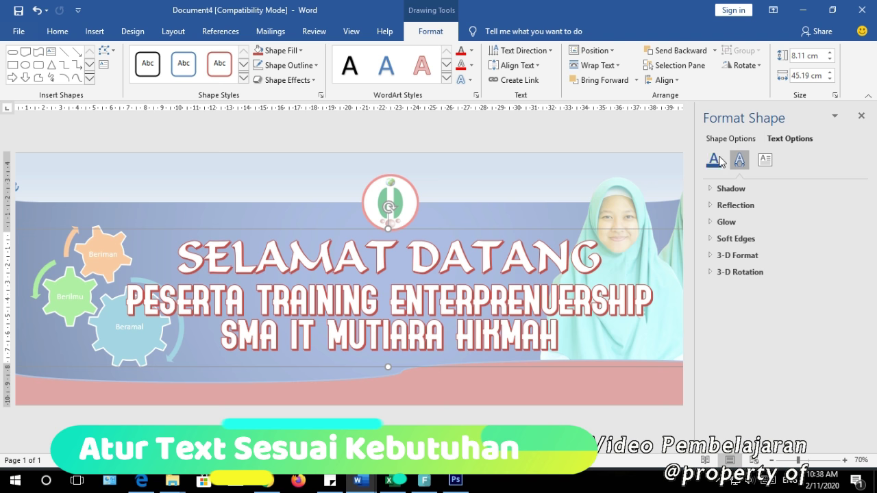
pyautogui.click(715, 160)
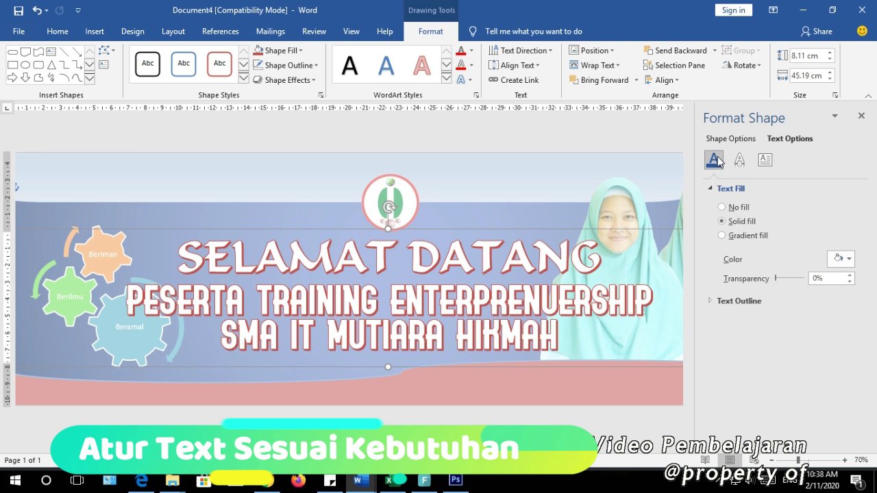
pyautogui.click(711, 189)
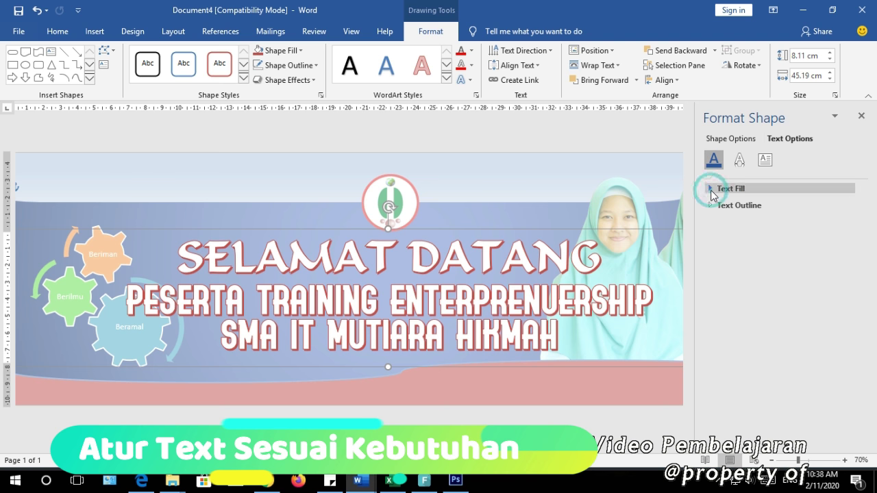
pyautogui.click(711, 205)
pyautogui.click(841, 275)
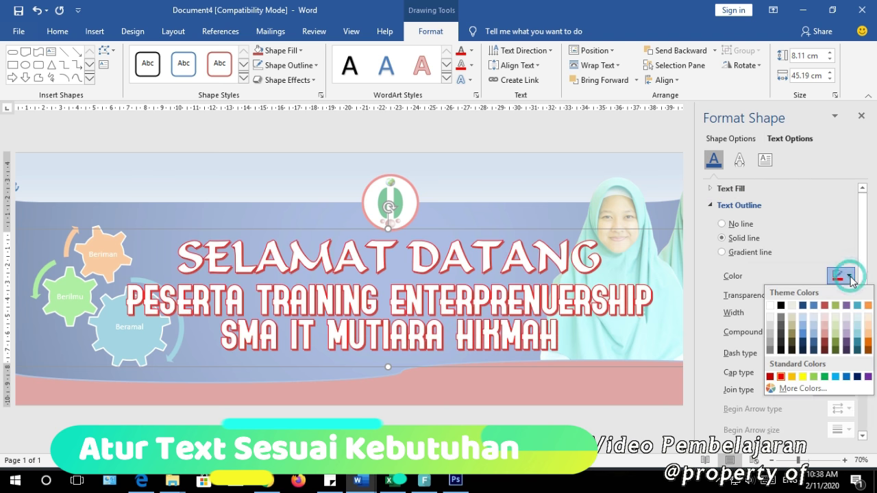
pyautogui.click(772, 308)
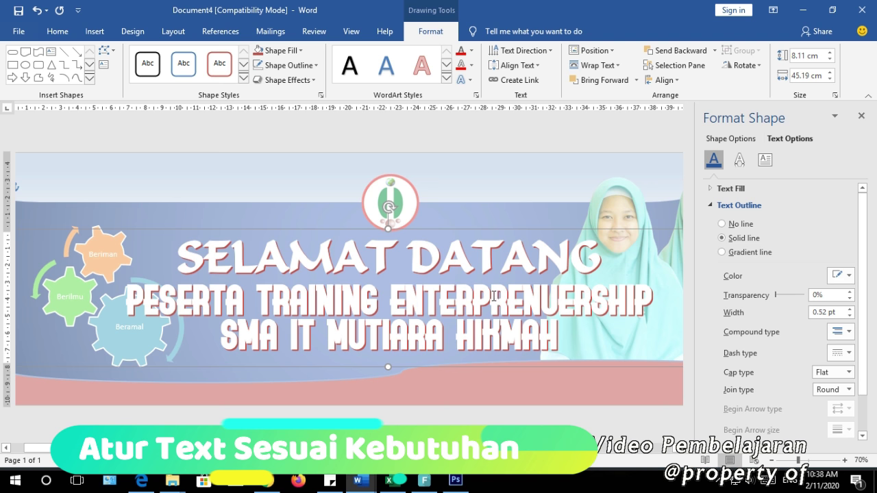
# Colour the headline lines red and the SELAMAT DATANG line dark red
pyautogui.moveTo(559, 331); pyautogui.dragTo(271, 261)
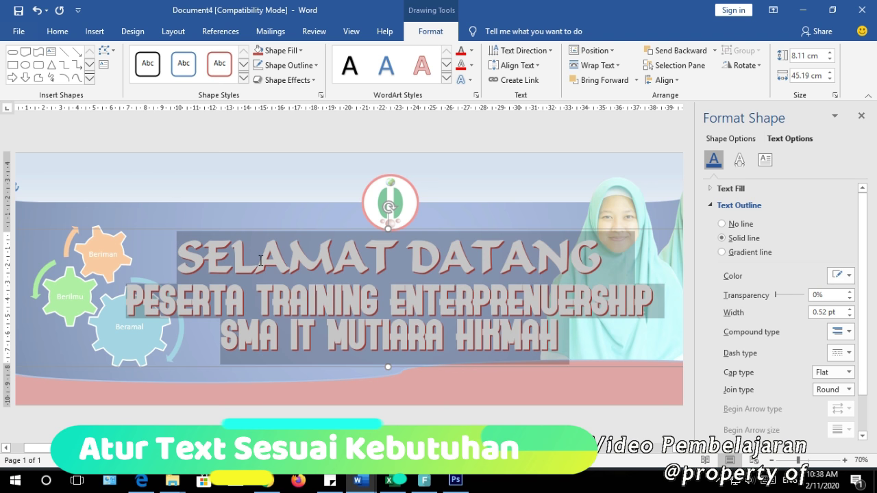
pyautogui.click(58, 32)
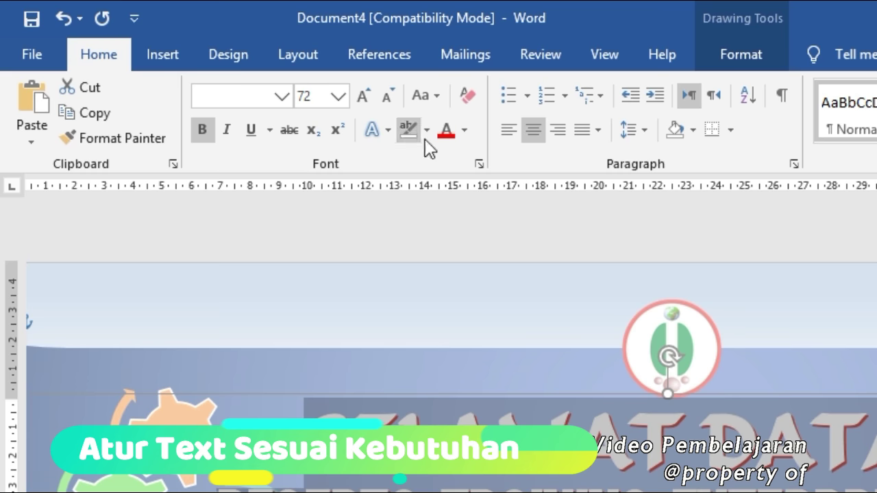
pyautogui.click(465, 131)
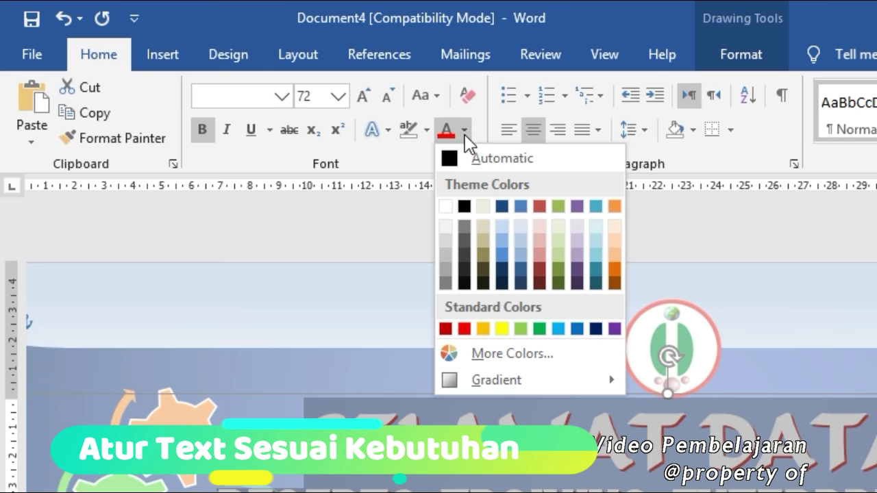
pyautogui.click(448, 141)
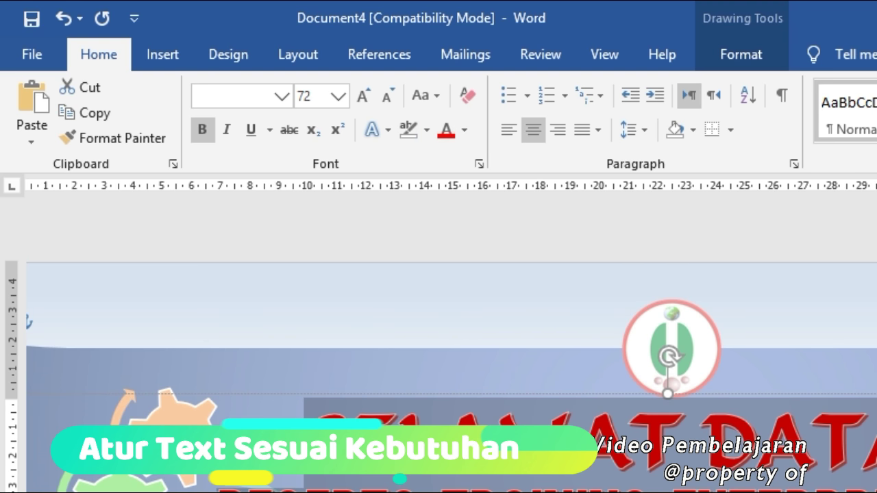
pyautogui.press('Right')
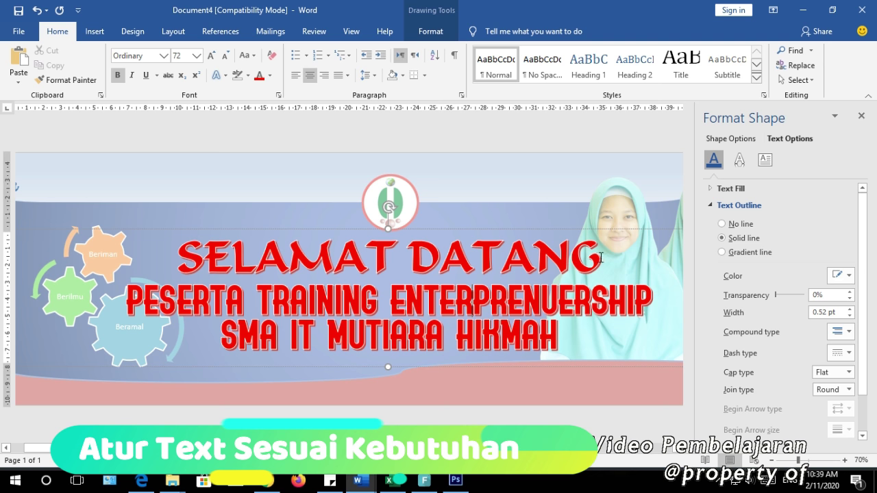
pyautogui.moveTo(602, 257); pyautogui.dragTo(177, 258)
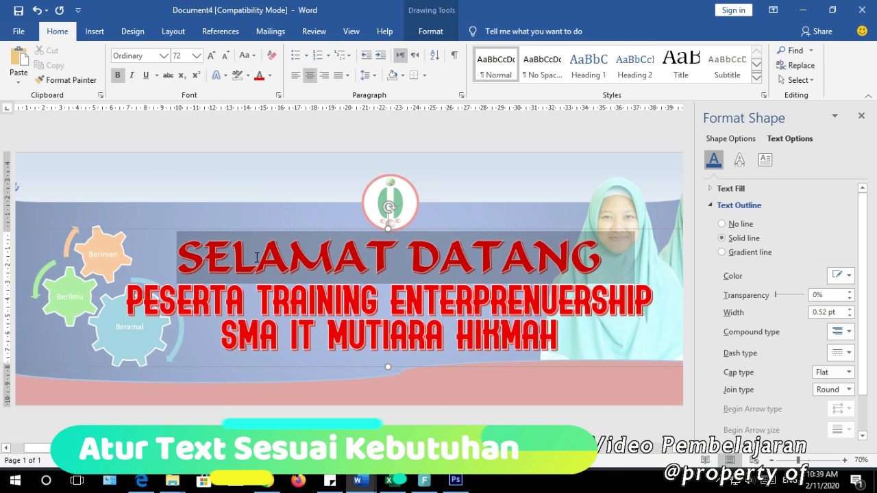
pyautogui.click(270, 75)
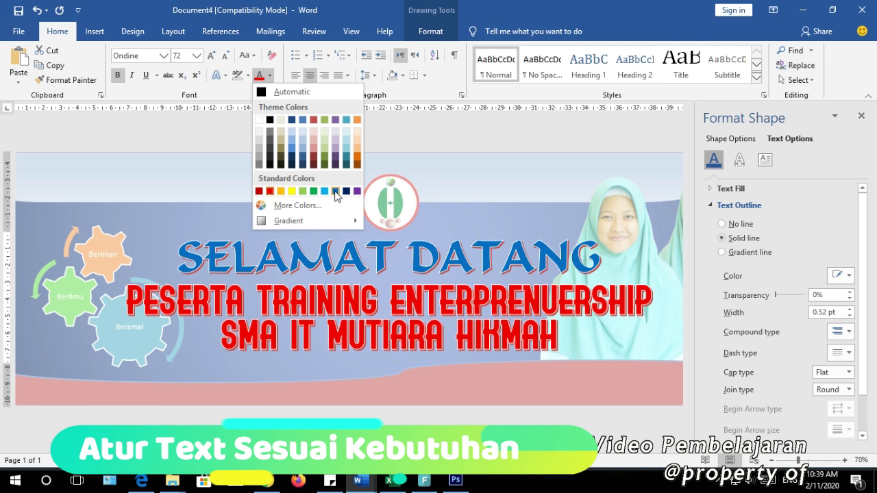
pyautogui.click(260, 191)
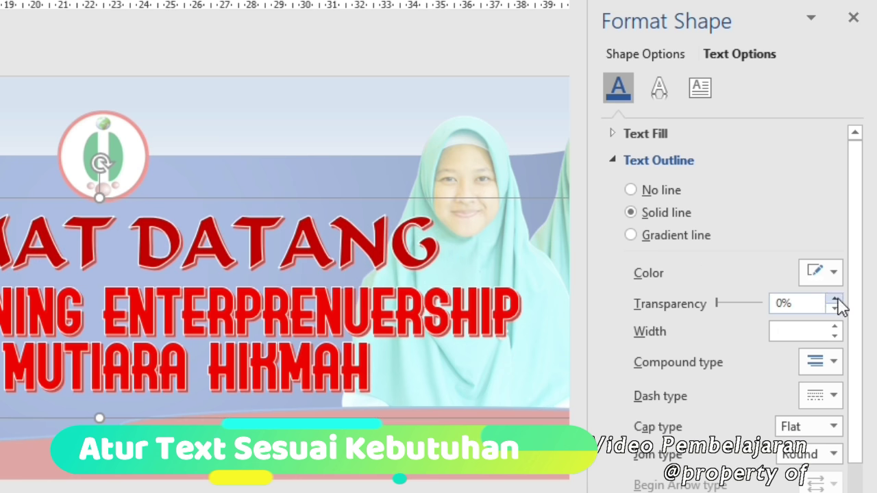
# Thicken the headline's text outline to 3 pt
pyautogui.click(834, 328)
pyautogui.click(834, 328)
pyautogui.click(834, 327)
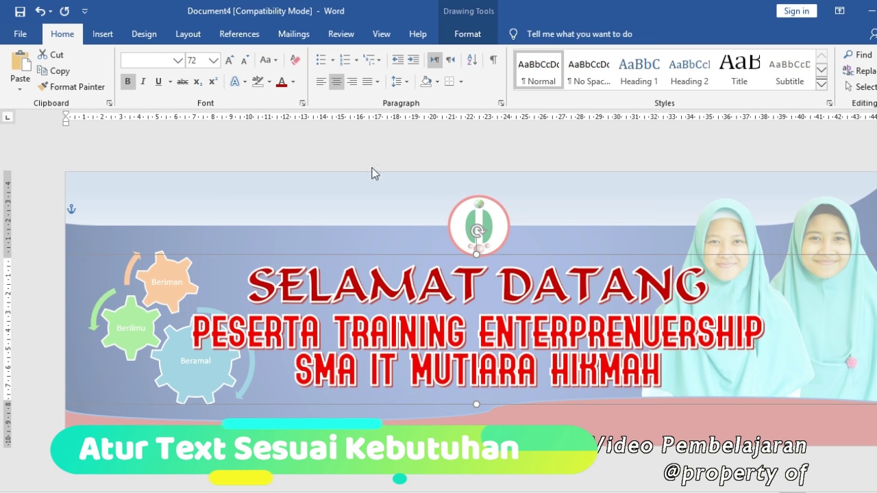
# Add a new WordArt box and move it to the banner's top-left
pyautogui.click(105, 35)
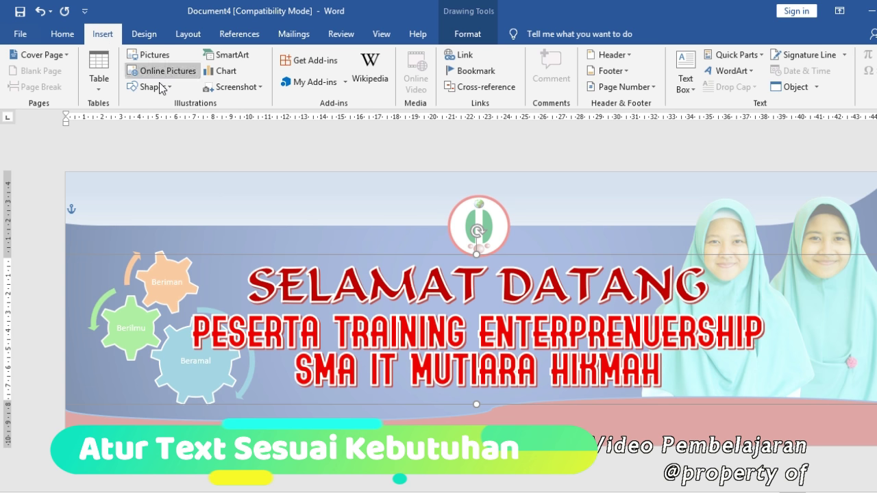
pyautogui.click(751, 72)
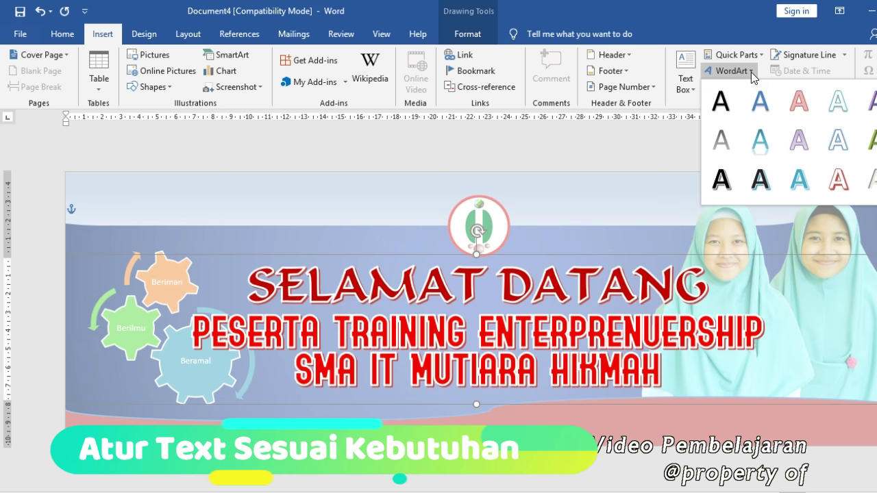
pyautogui.click(839, 176)
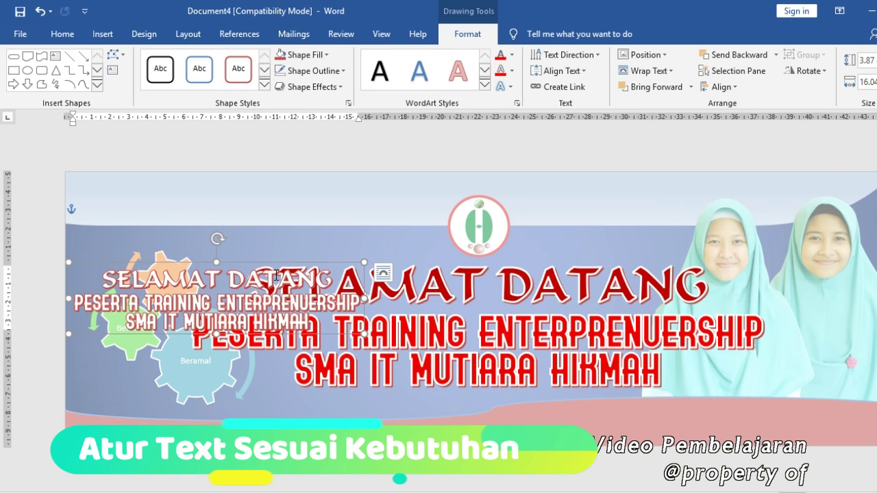
pyautogui.moveTo(277, 274); pyautogui.dragTo(290, 207)
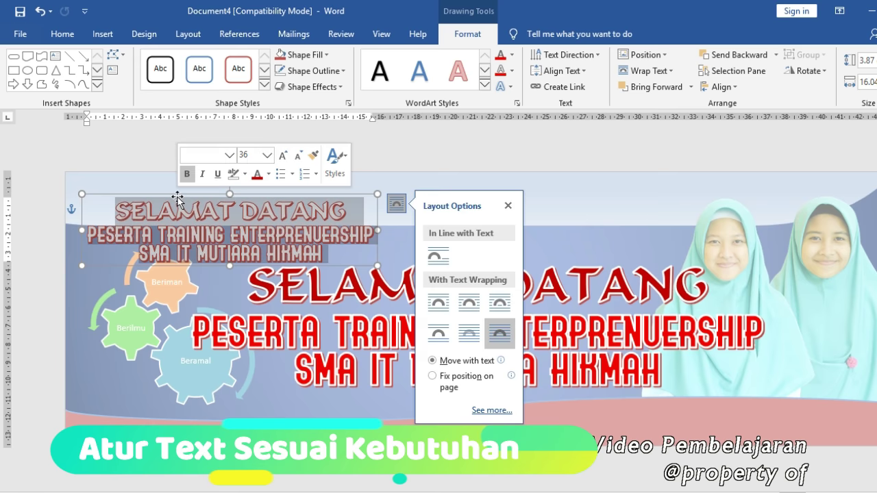
# Enter the tagline 'Sekolah Unggulan Berbasis Al Qur'an' at size 28, aligned with the banner's upper edge
pyautogui.write('Sekolah UnggulaBerbasis')
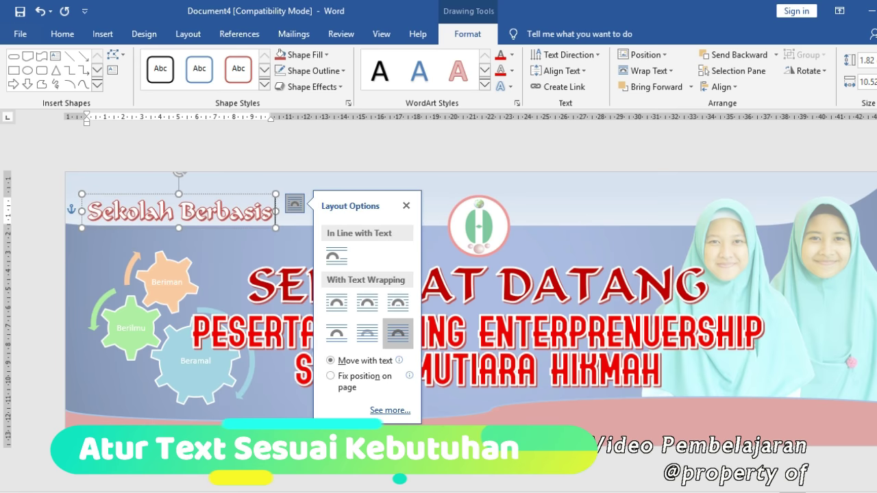
pyautogui.write(" Al Qur'an")
pyautogui.click(180, 211)
pyautogui.write('Unggula')
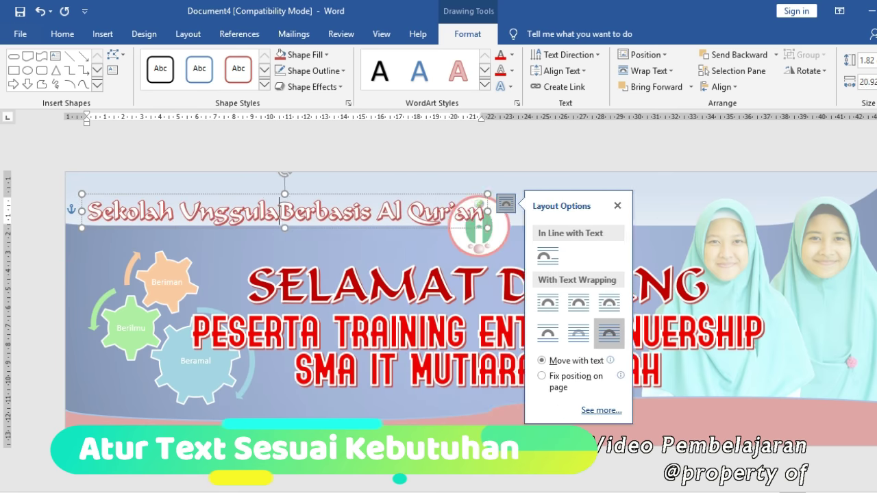
pyautogui.write('n')
pyautogui.hotkey('ctrl', 'a')
pyautogui.click(62, 33)
pyautogui.click(213, 60)
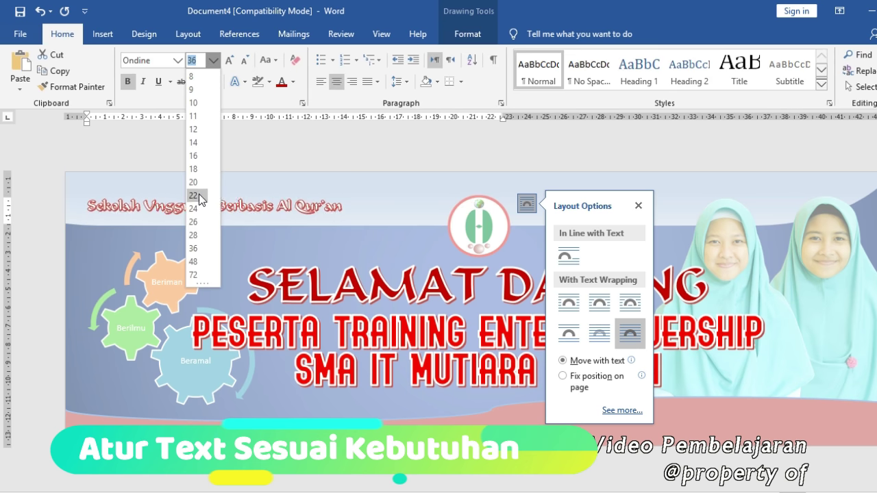
pyautogui.click(194, 235)
pyautogui.moveTo(284, 179); pyautogui.dragTo(283, 174)
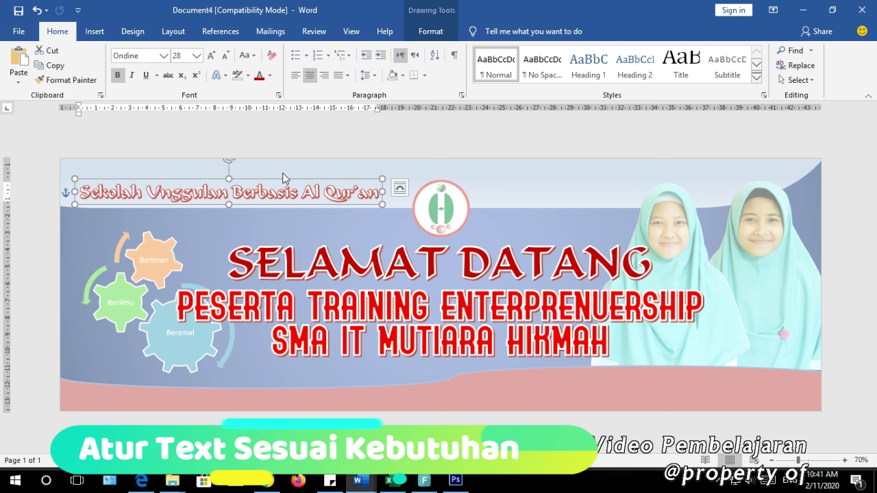
# Apply a Tight Reflection text effect to the tagline and shift it slightly right
pyautogui.click(282, 181)
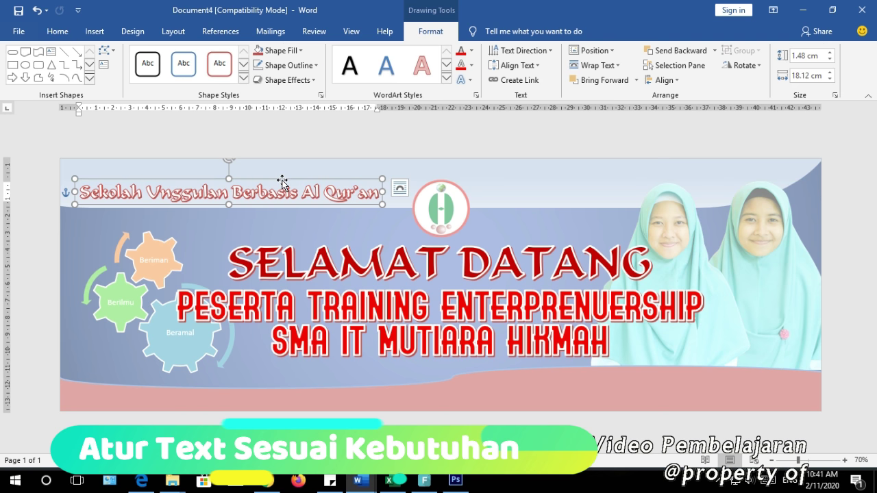
pyautogui.click(473, 80)
pyautogui.moveTo(500, 219)
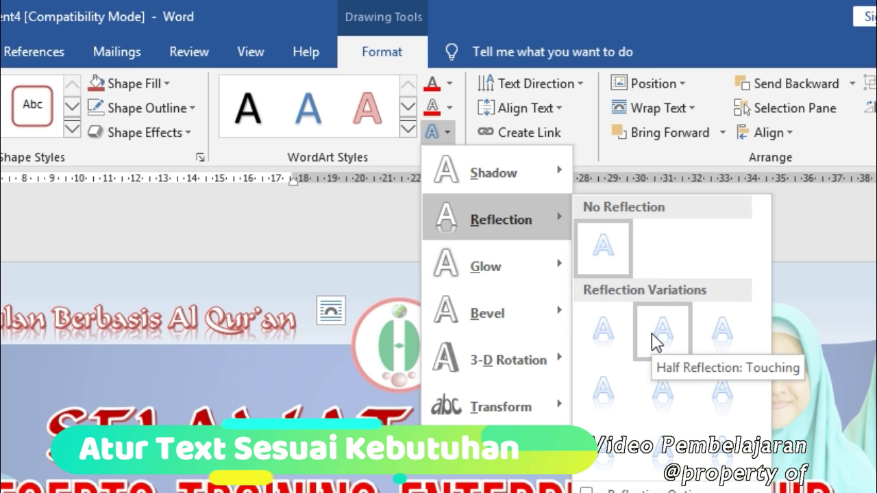
pyautogui.click(604, 394)
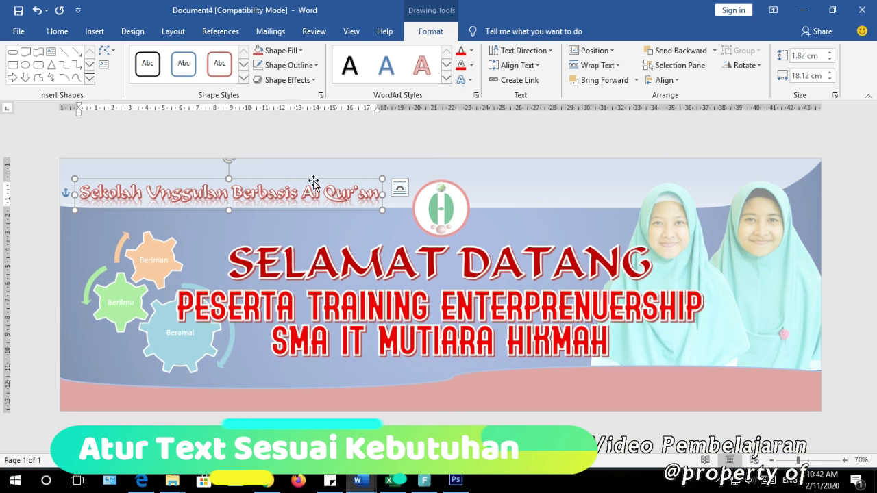
pyautogui.moveTo(312, 179); pyautogui.dragTo(326, 180)
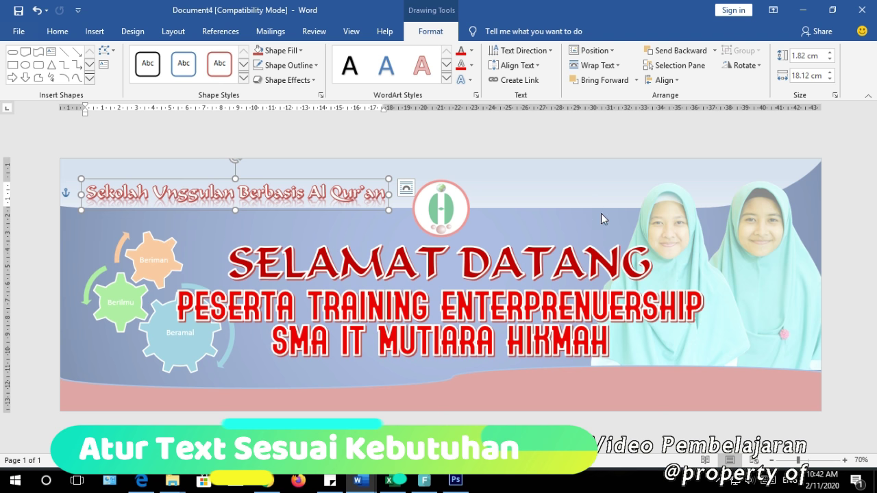
pyautogui.click(556, 225)
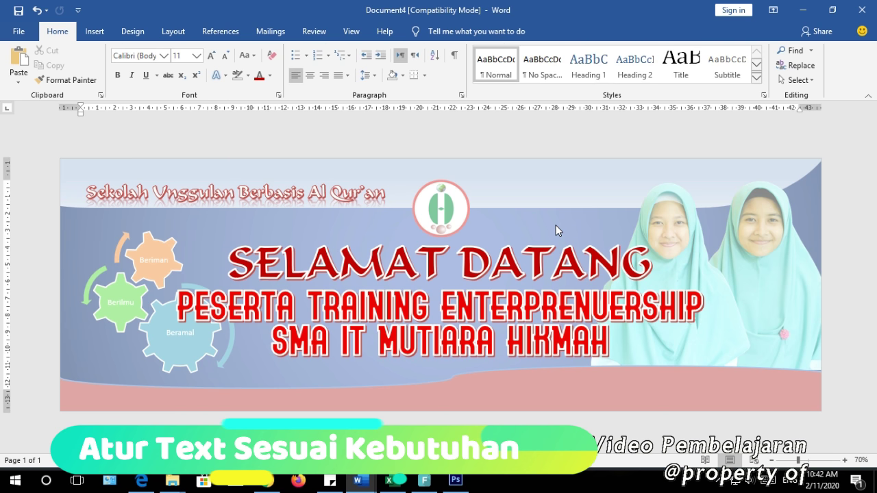
# Change the tagline's font colour to yellow
pyautogui.click(288, 195)
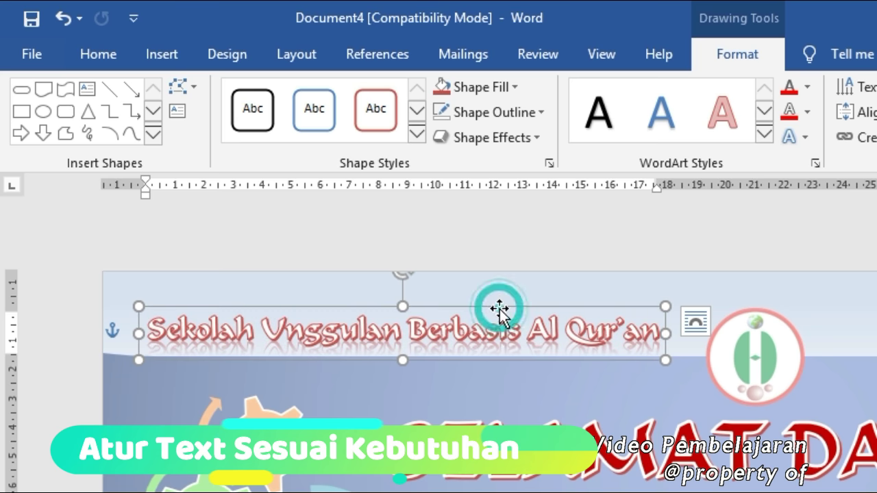
pyautogui.click(101, 57)
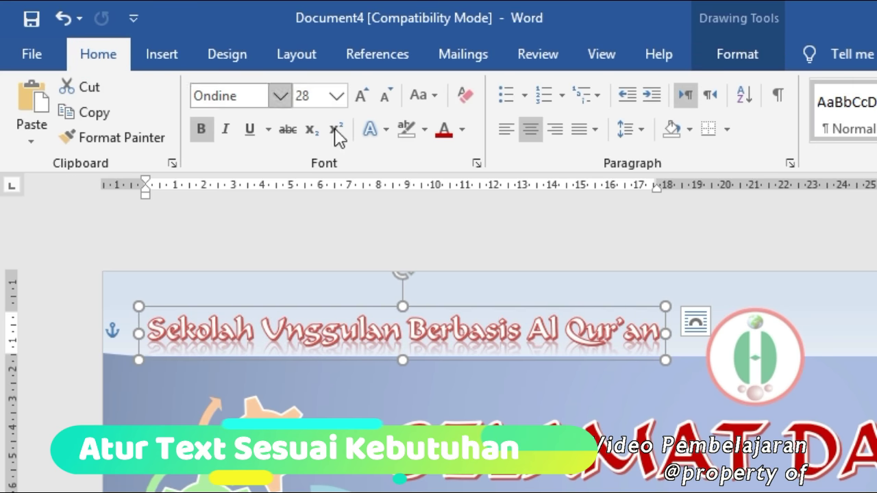
pyautogui.click(464, 129)
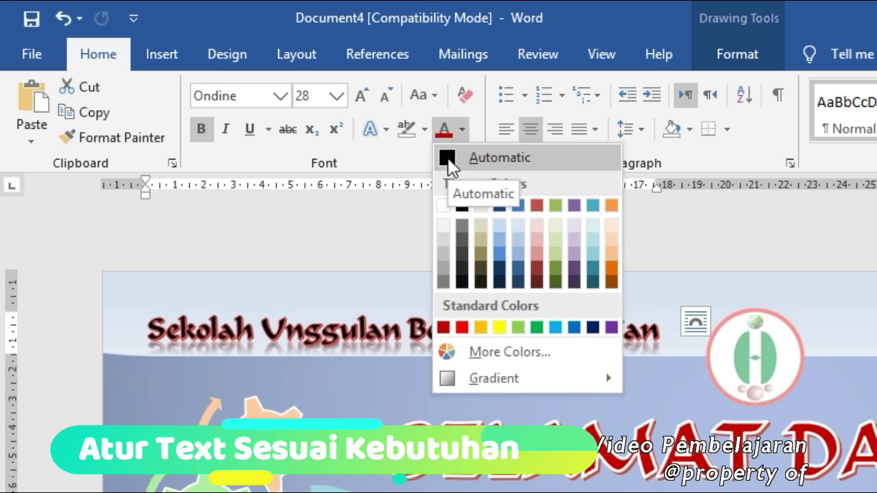
pyautogui.click(499, 328)
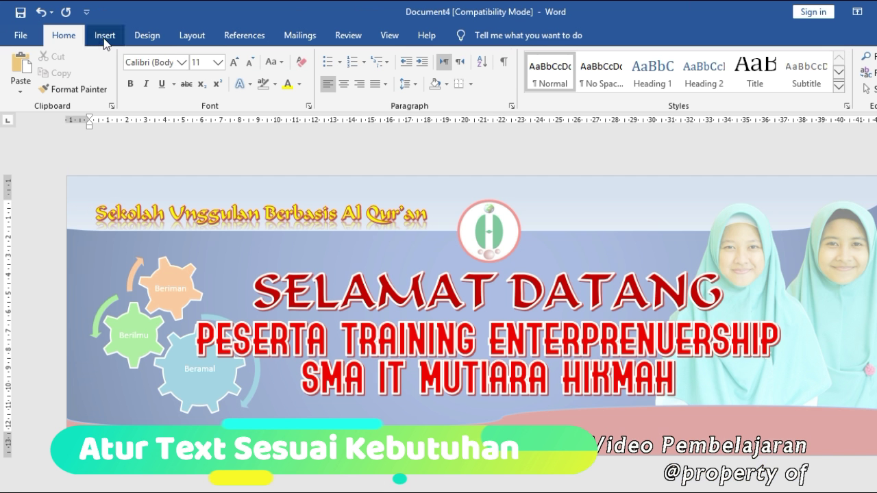
# Insert a plain-style WordArt box and enter the campus address line
pyautogui.click(104, 37)
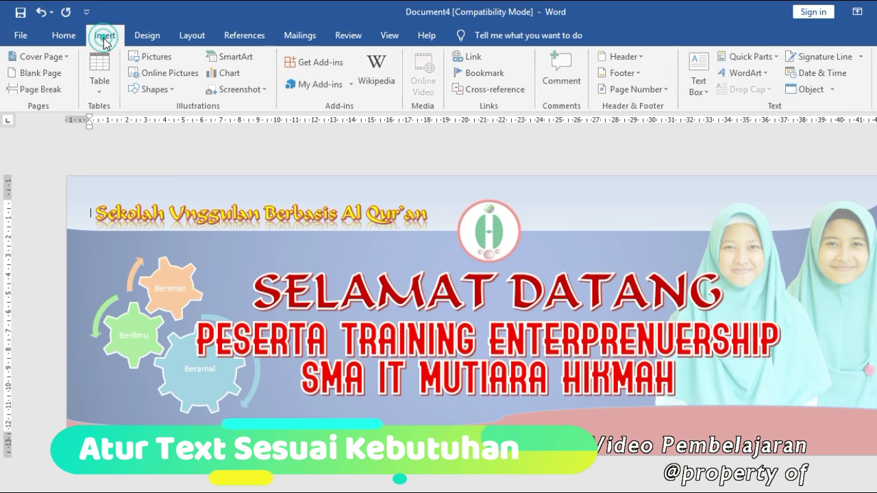
pyautogui.click(761, 72)
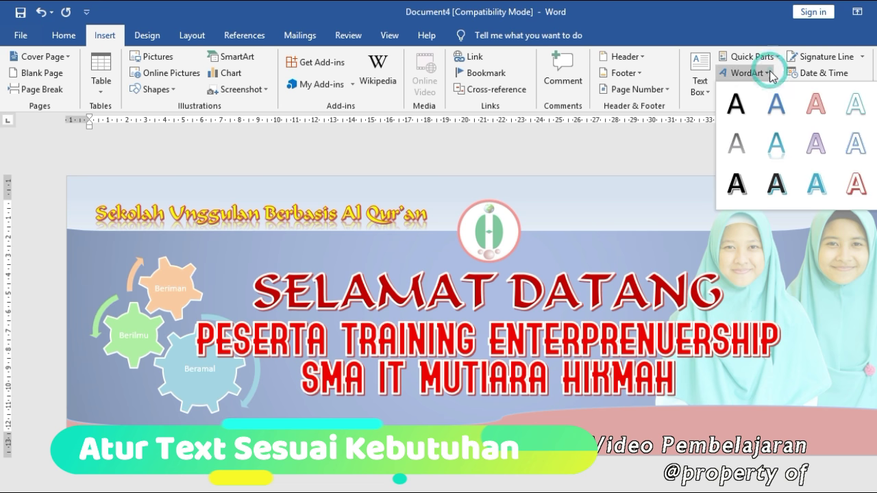
pyautogui.click(739, 100)
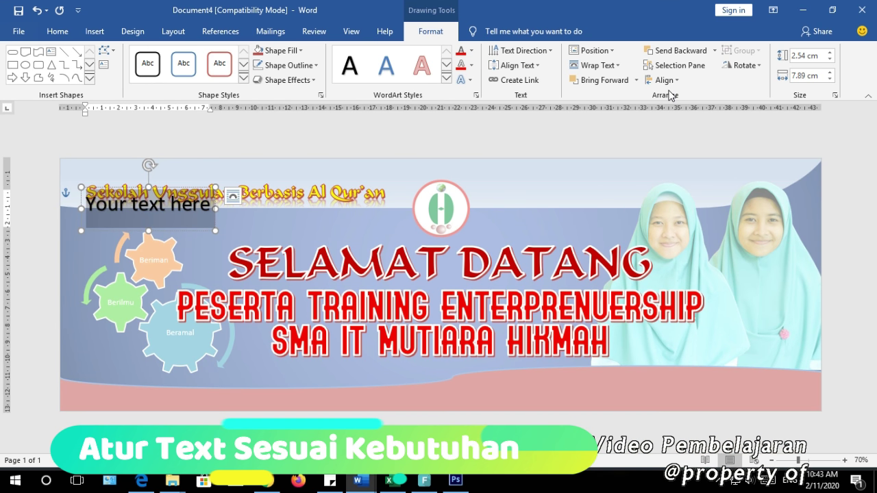
pyautogui.write('A')
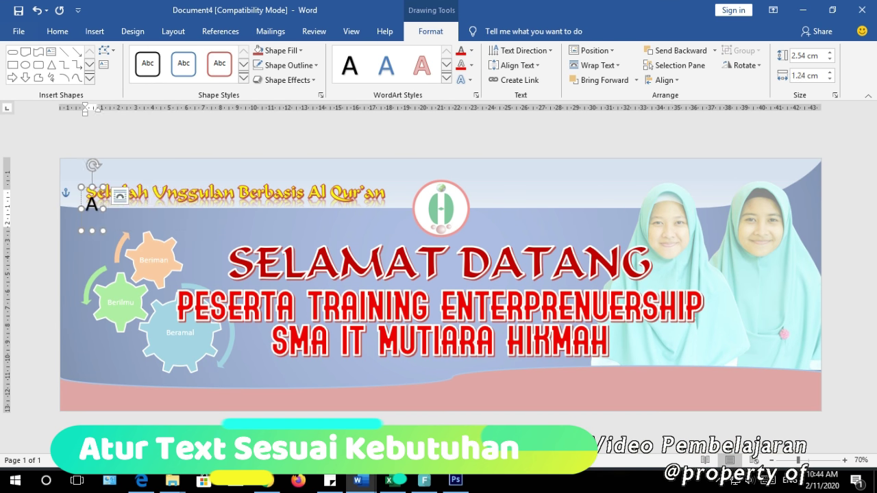
pyautogui.write('lamat Kampus: Perum BGA 2')
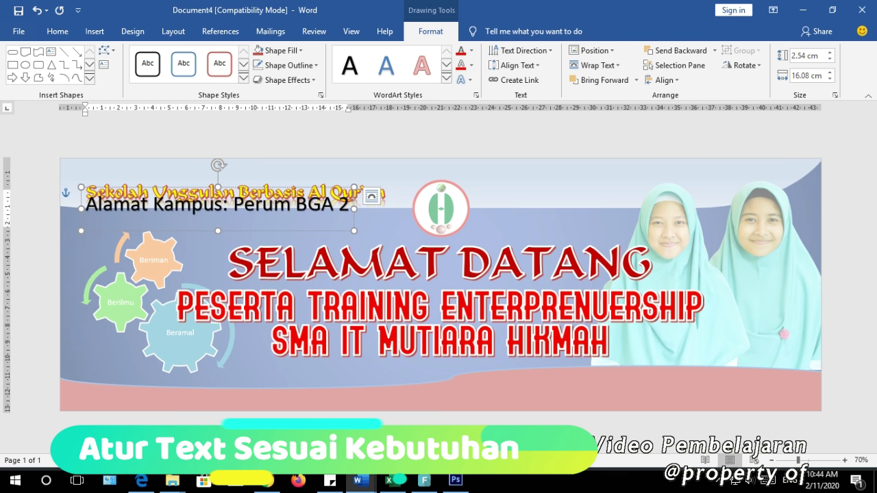
pyautogui.write(' Sumber J')
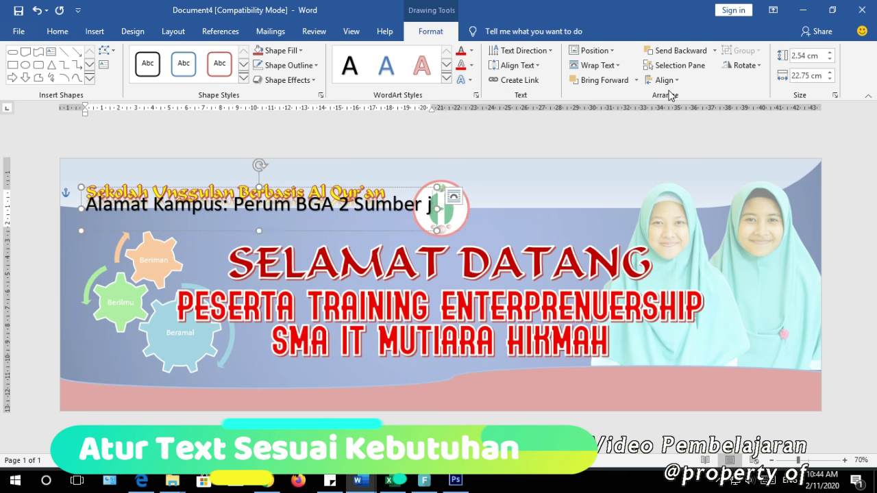
pyautogui.write('aya Tambun Selatan Bekasi')
# Set the address text to size 22 and place it in the banner's bottom-right corner
pyautogui.click(57, 31)
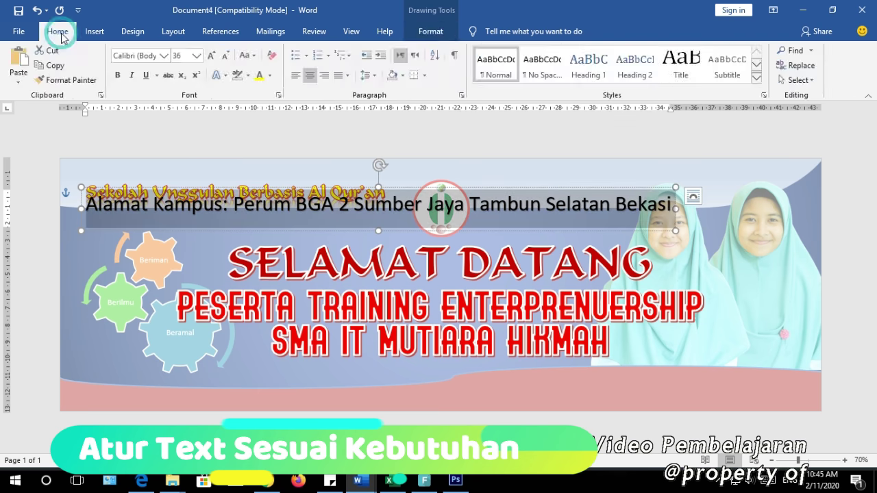
pyautogui.click(196, 55)
pyautogui.click(180, 152)
pyautogui.moveTo(302, 199)
pyautogui.mouseDown()
pyautogui.moveTo(654, 375)
pyautogui.moveTo(652, 363)
pyautogui.mouseUp()
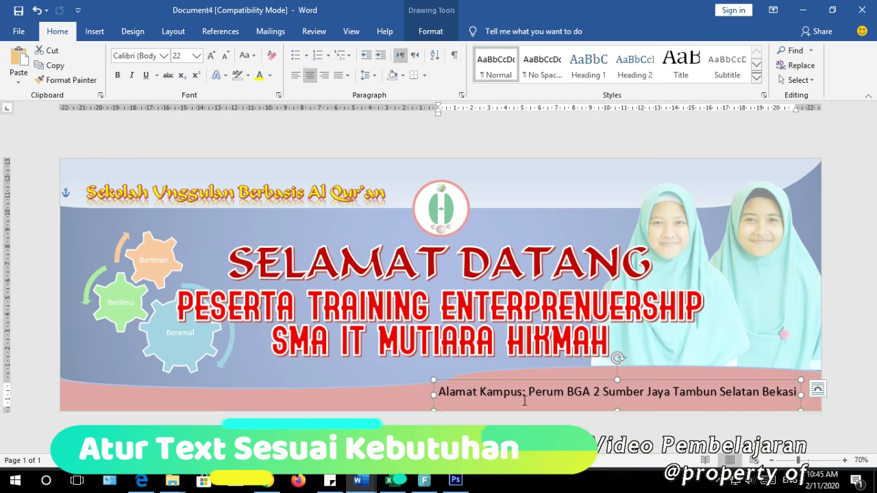
pyautogui.click(427, 400)
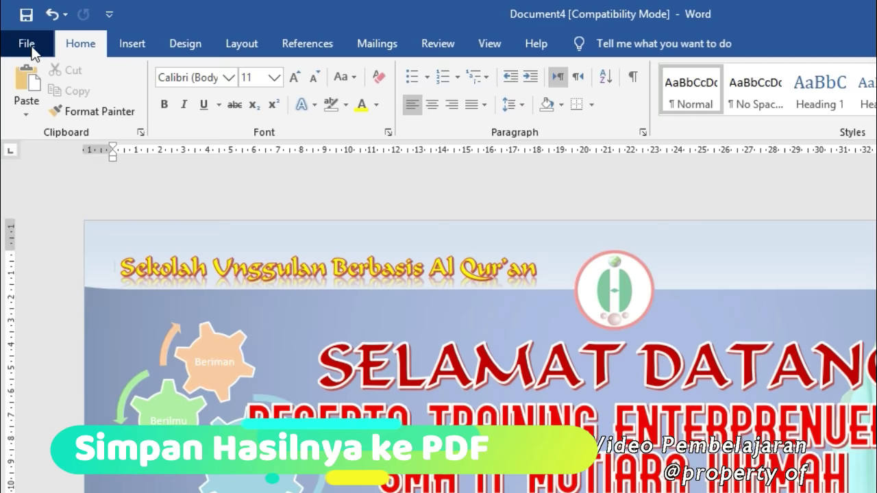
# Save the banner to the Desktop as PDF 'spanduk sma' with Open file after publishing ticked
pyautogui.click(27, 43)
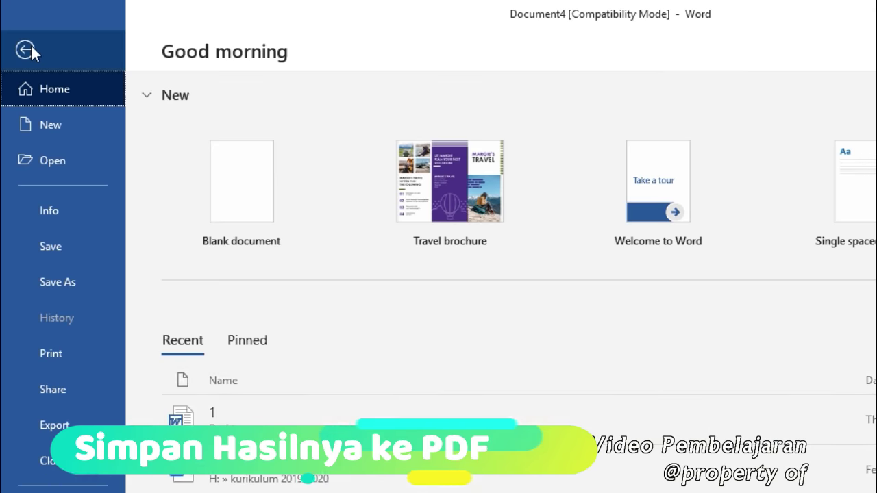
pyautogui.click(58, 281)
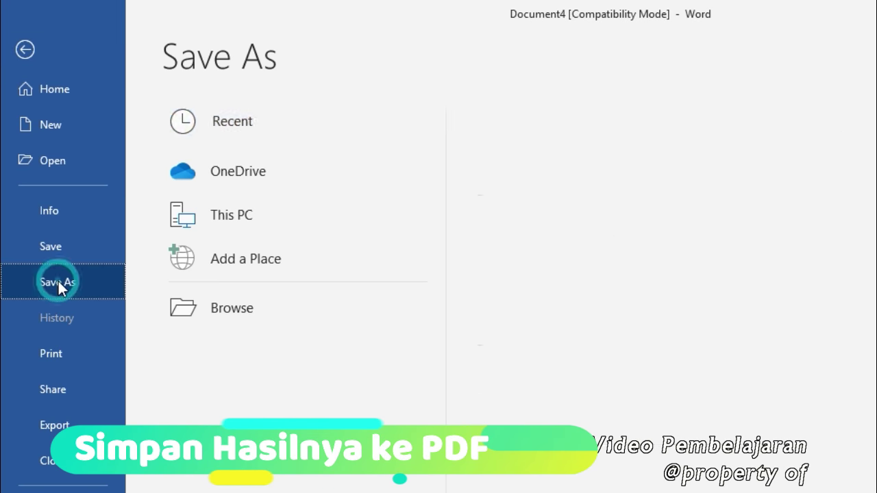
pyautogui.click(578, 195)
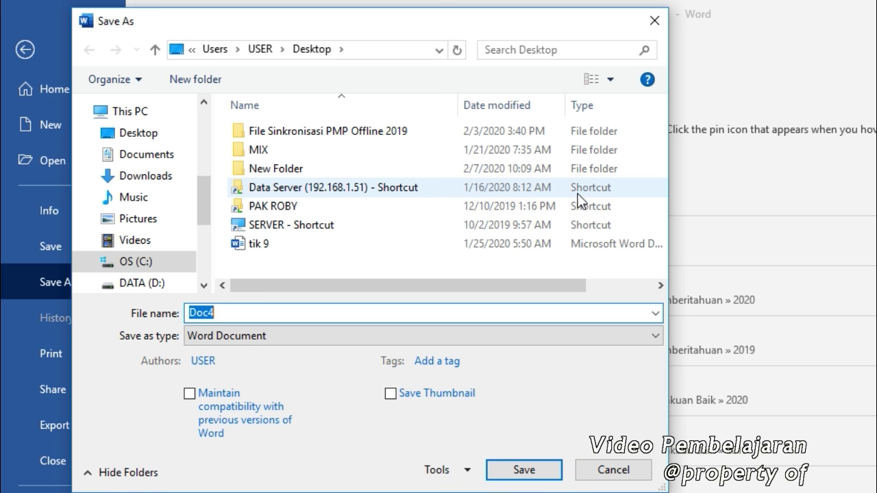
pyautogui.click(380, 336)
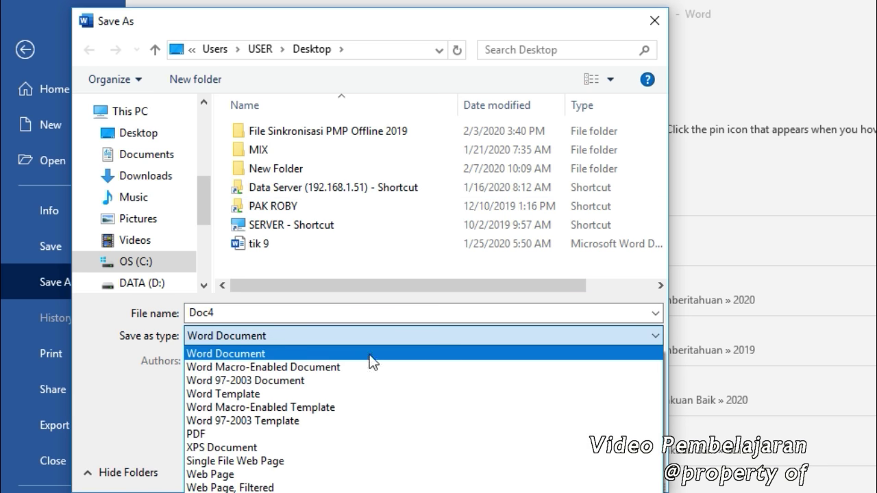
pyautogui.click(325, 434)
pyautogui.click(298, 314)
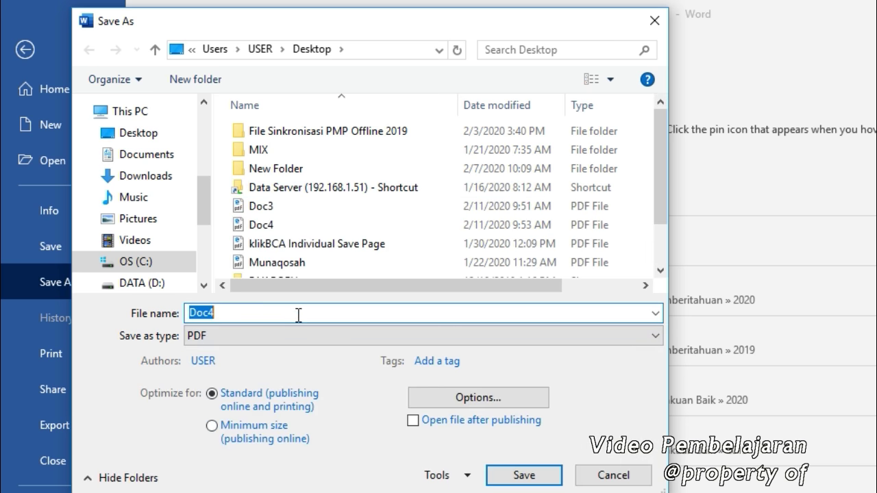
pyautogui.write('spanduk')
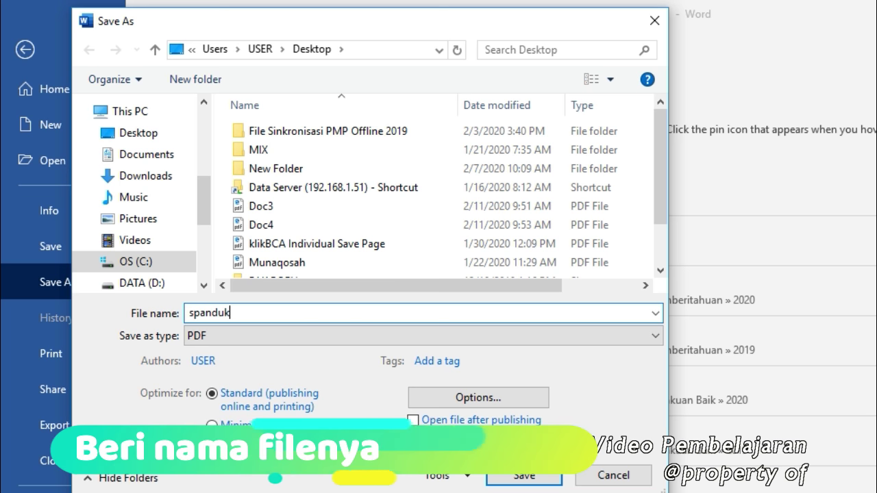
pyautogui.write(' sma')
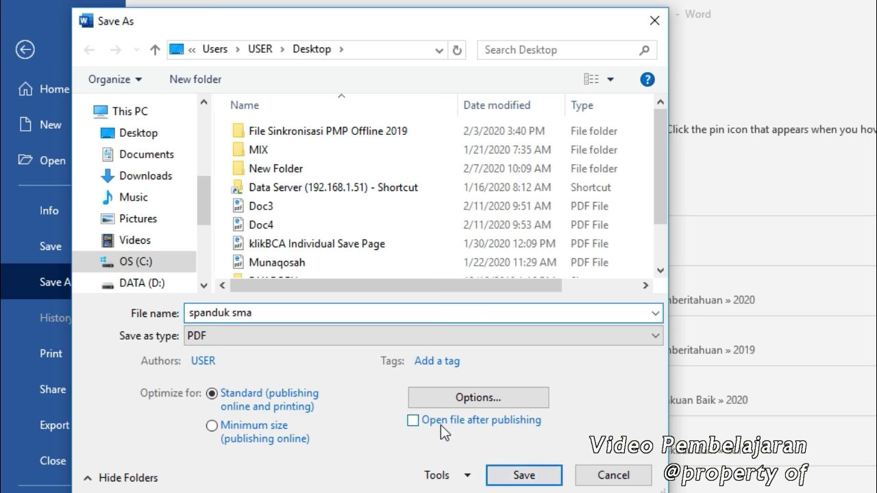
pyautogui.click(414, 421)
pyautogui.click(530, 474)
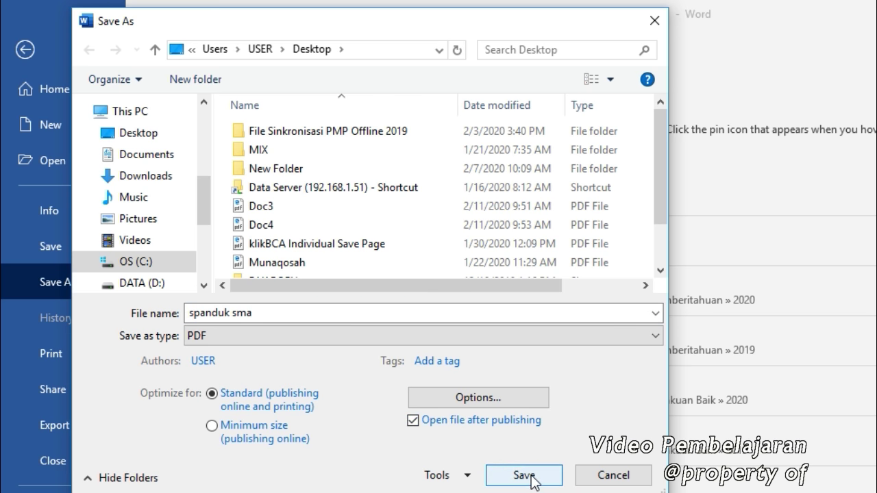